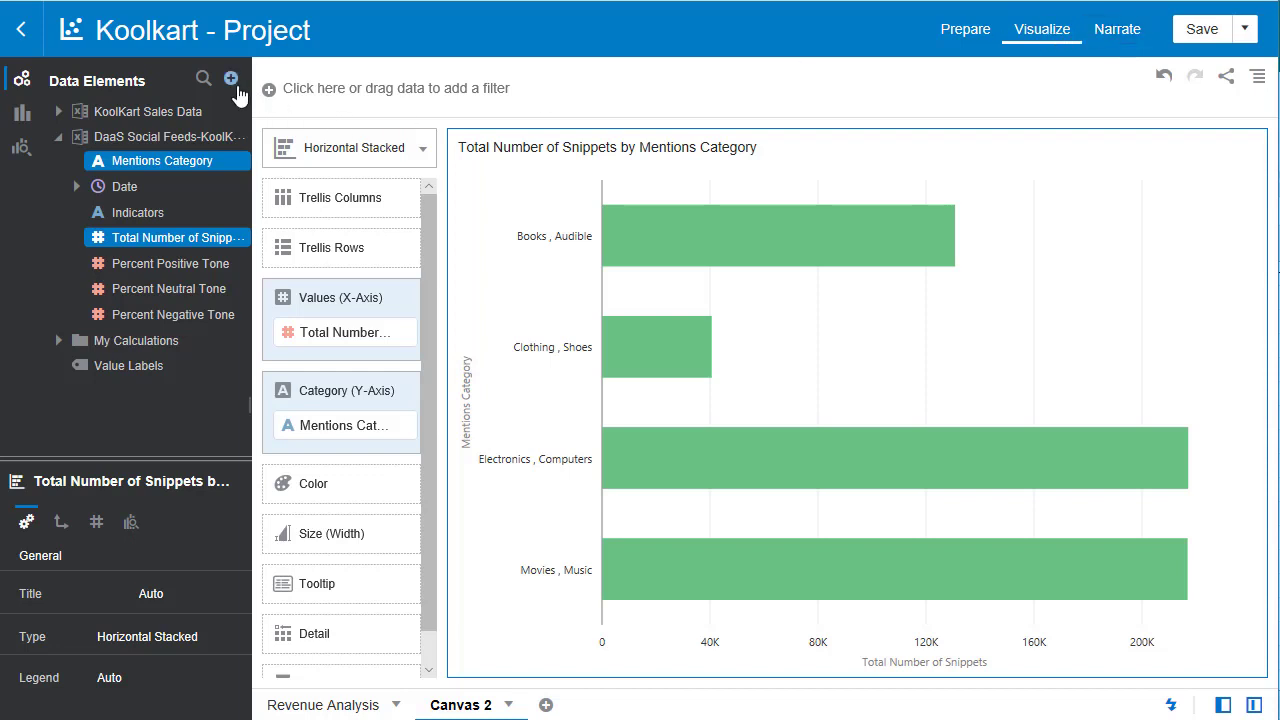
Step: Create a validated calculation 'Activity (log scale)' defined as LOG(Total Number of Snippets) and save it
{"action": "left_click", "coordinate": [234, 84]}
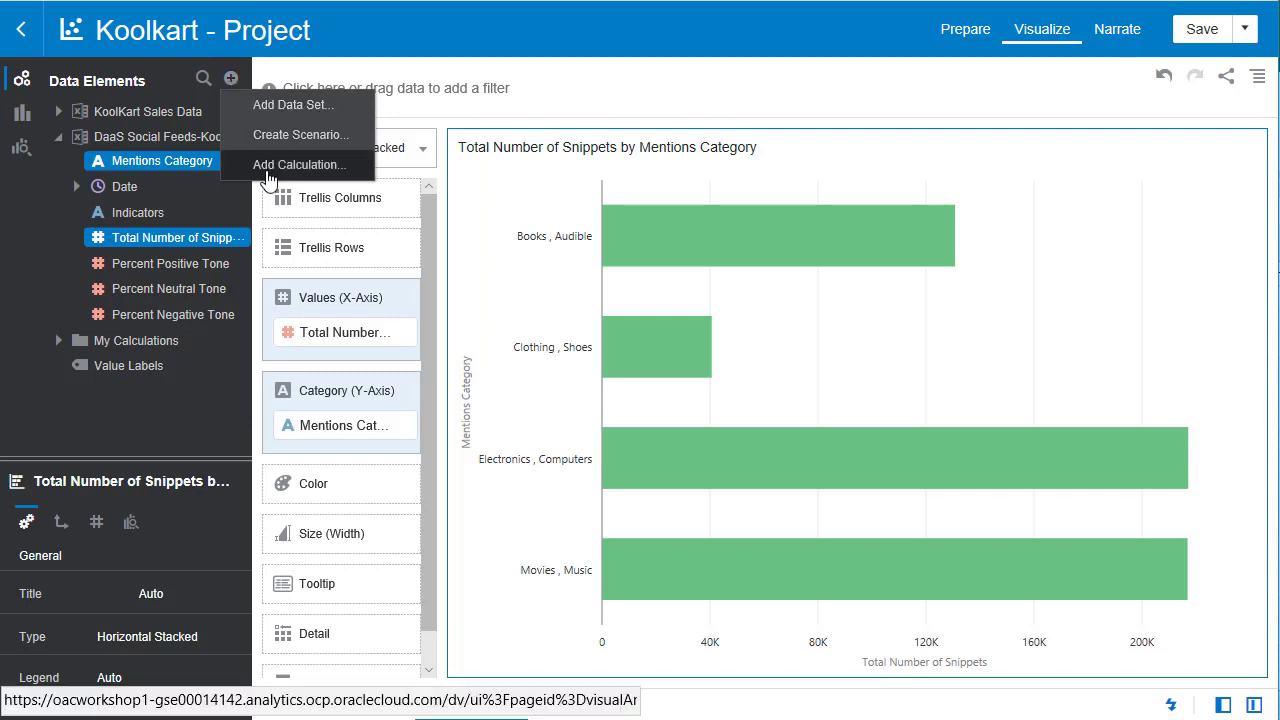
{"action": "left_click", "coordinate": [267, 170]}
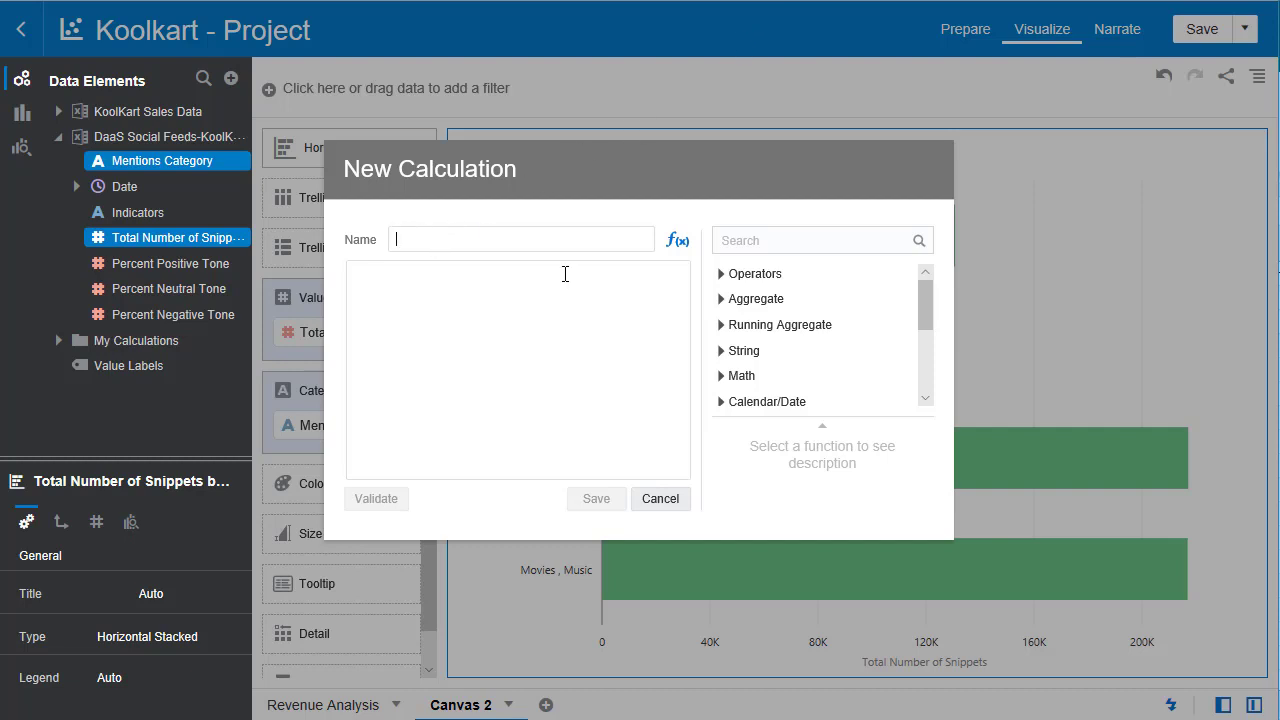
{"action": "type", "text": "Activity"}
{"action": "type", "text": " (log"}
{"action": "type", "text": " scale"}
{"action": "type", "text": ")"}
{"action": "type", "text": "log"}
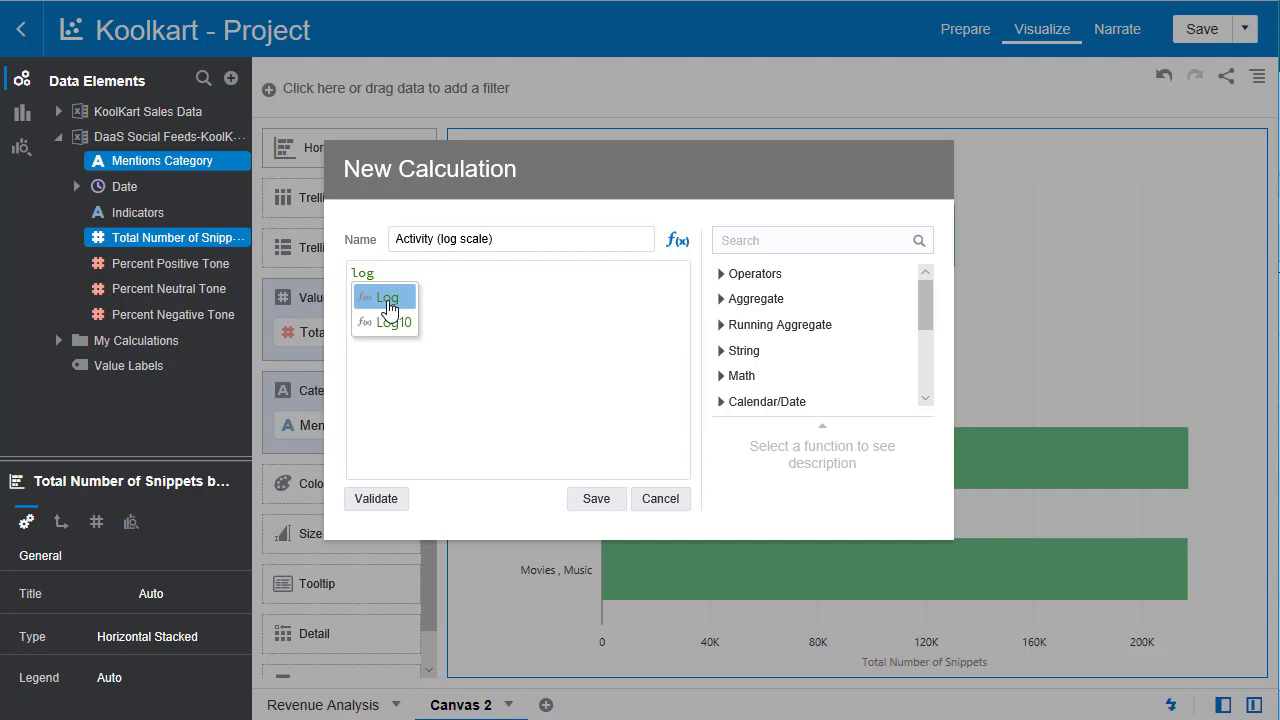
{"action": "left_click", "coordinate": [389, 305]}
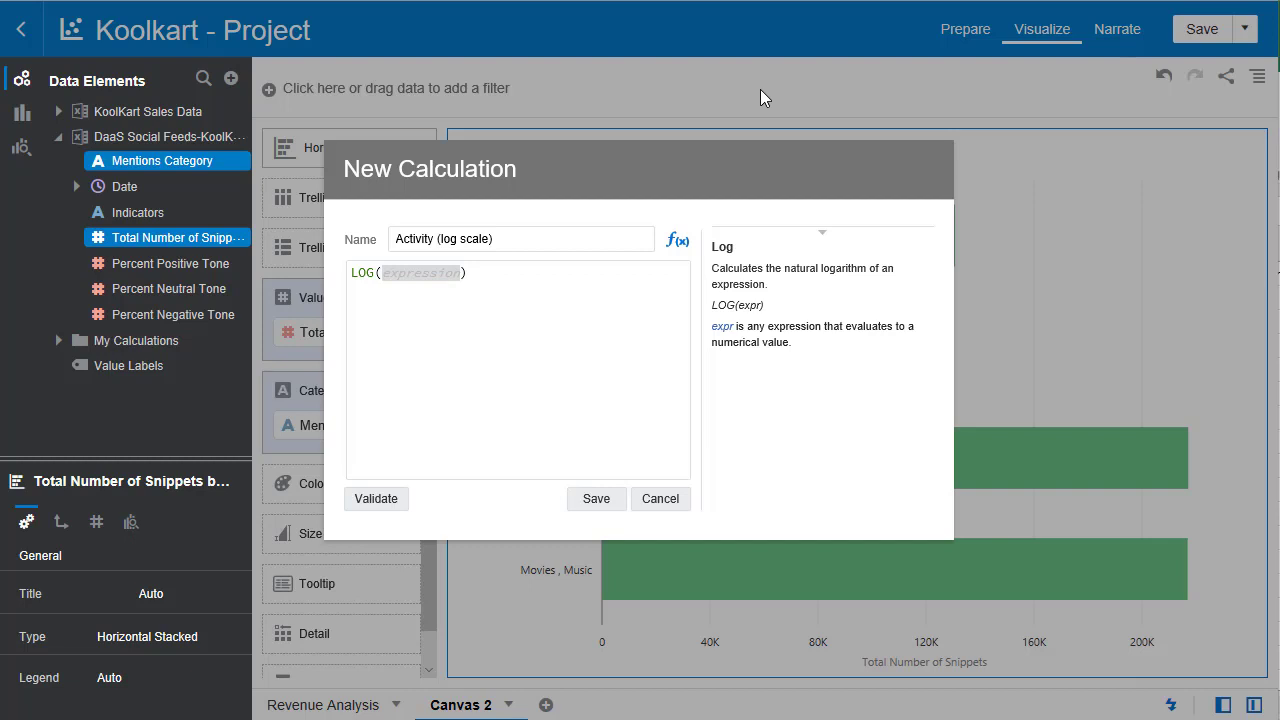
{"action": "left_click", "coordinate": [407, 270]}
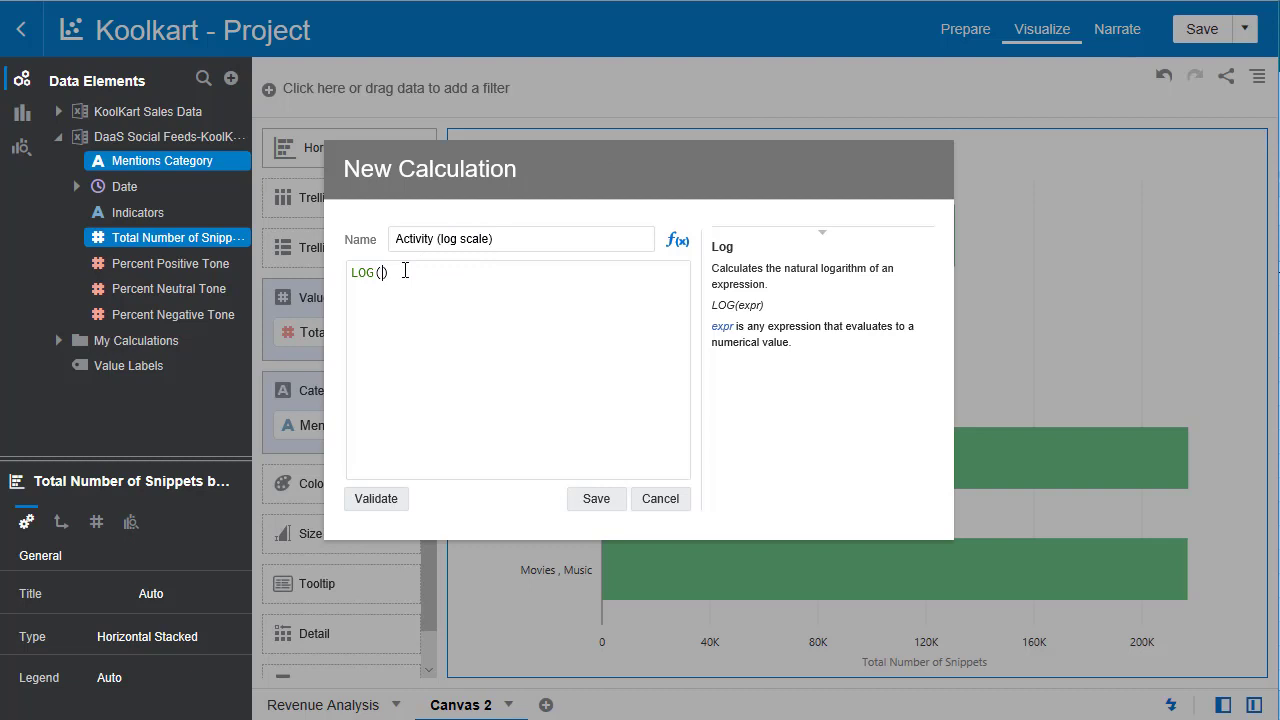
{"action": "type", "text": "total"}
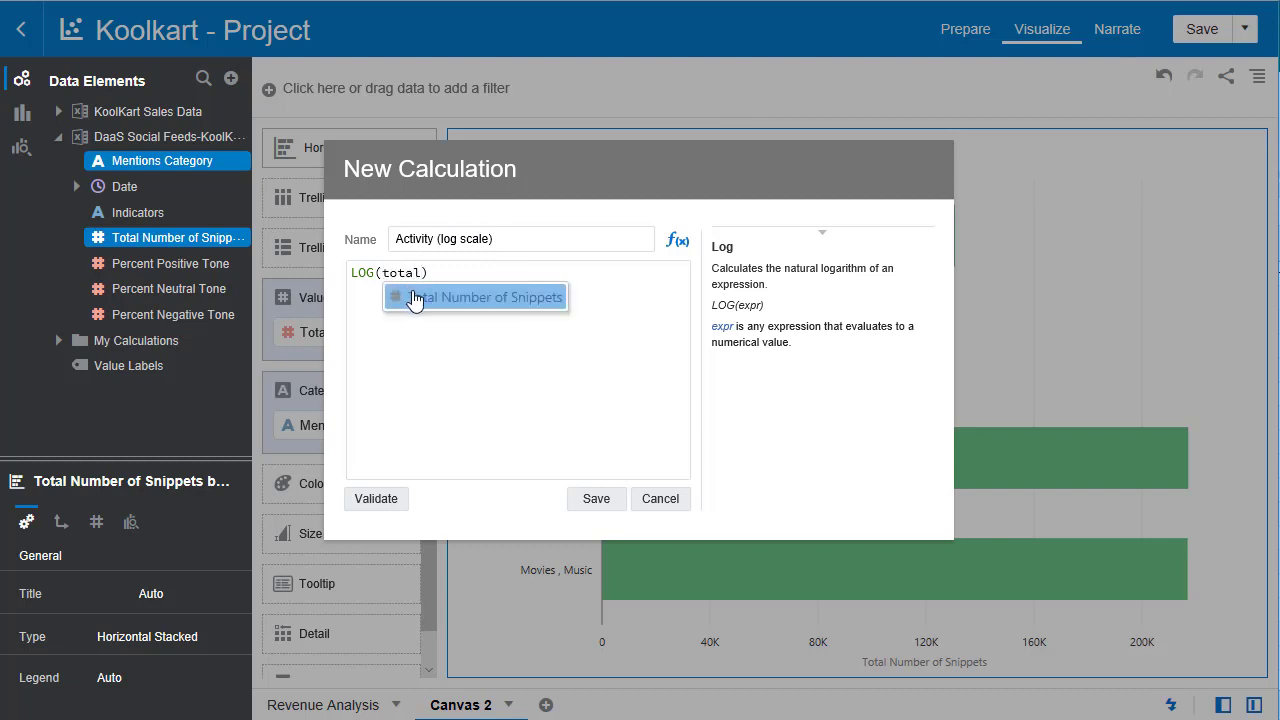
{"action": "left_click", "coordinate": [415, 299]}
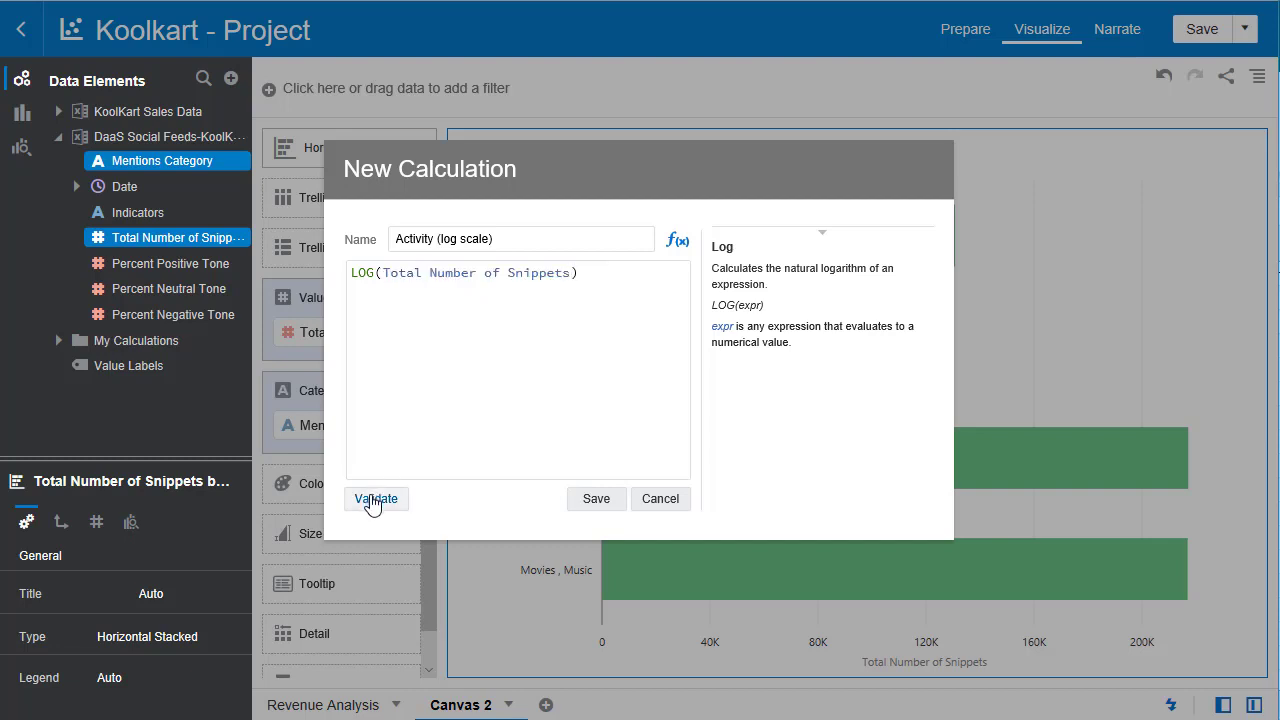
{"action": "left_click", "coordinate": [372, 499]}
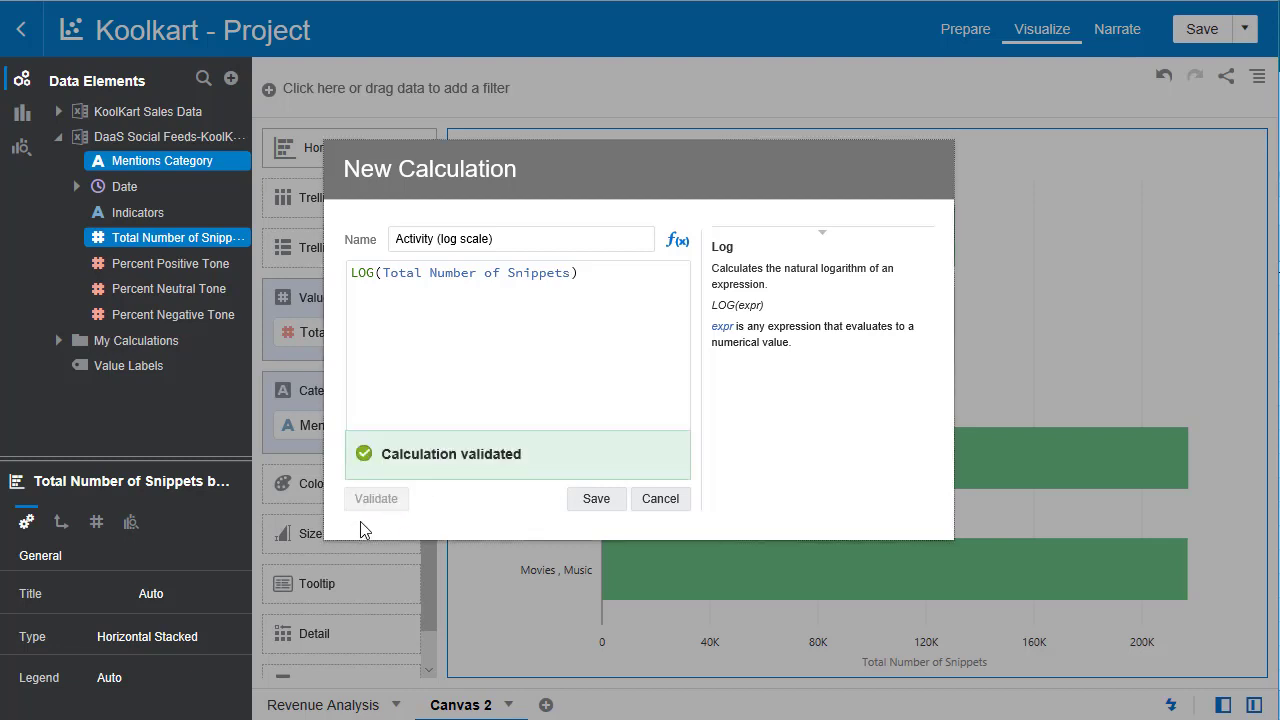
{"action": "left_click", "coordinate": [596, 503]}
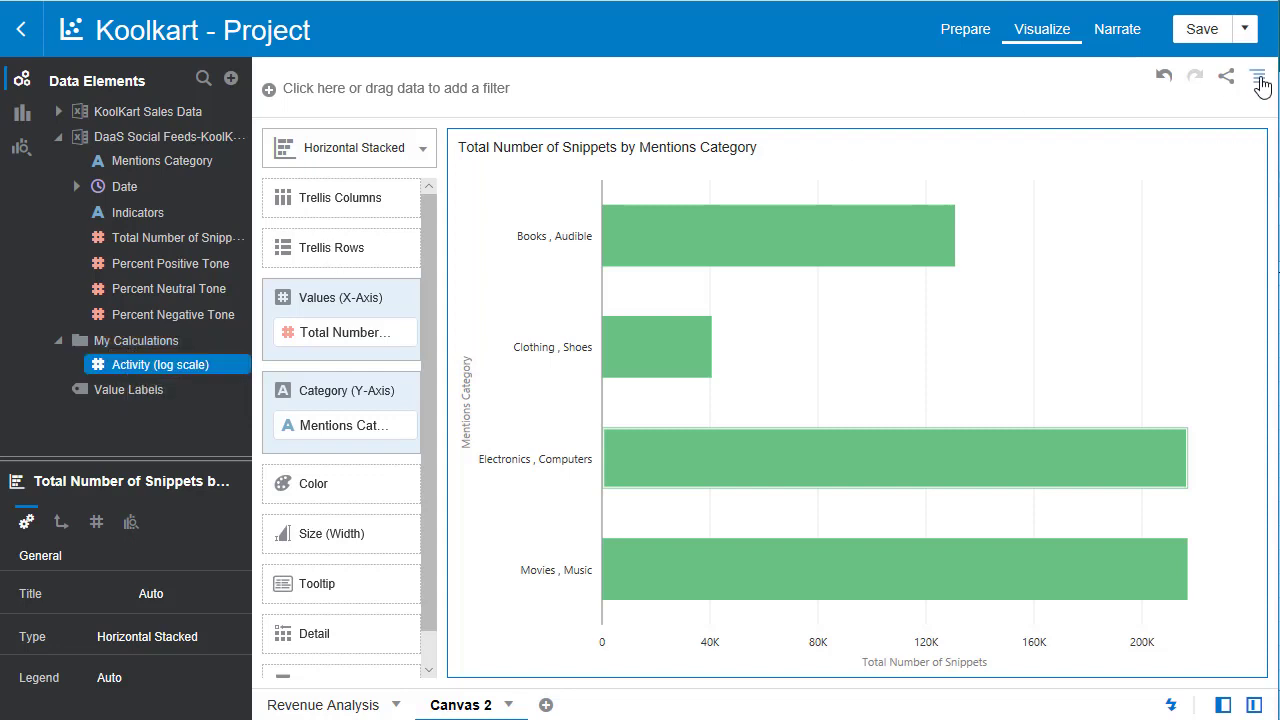
Step: Clear Canvas 2 and build a best-visualization line chart of Activity (log scale) by Date
{"action": "left_click", "coordinate": [1260, 82]}
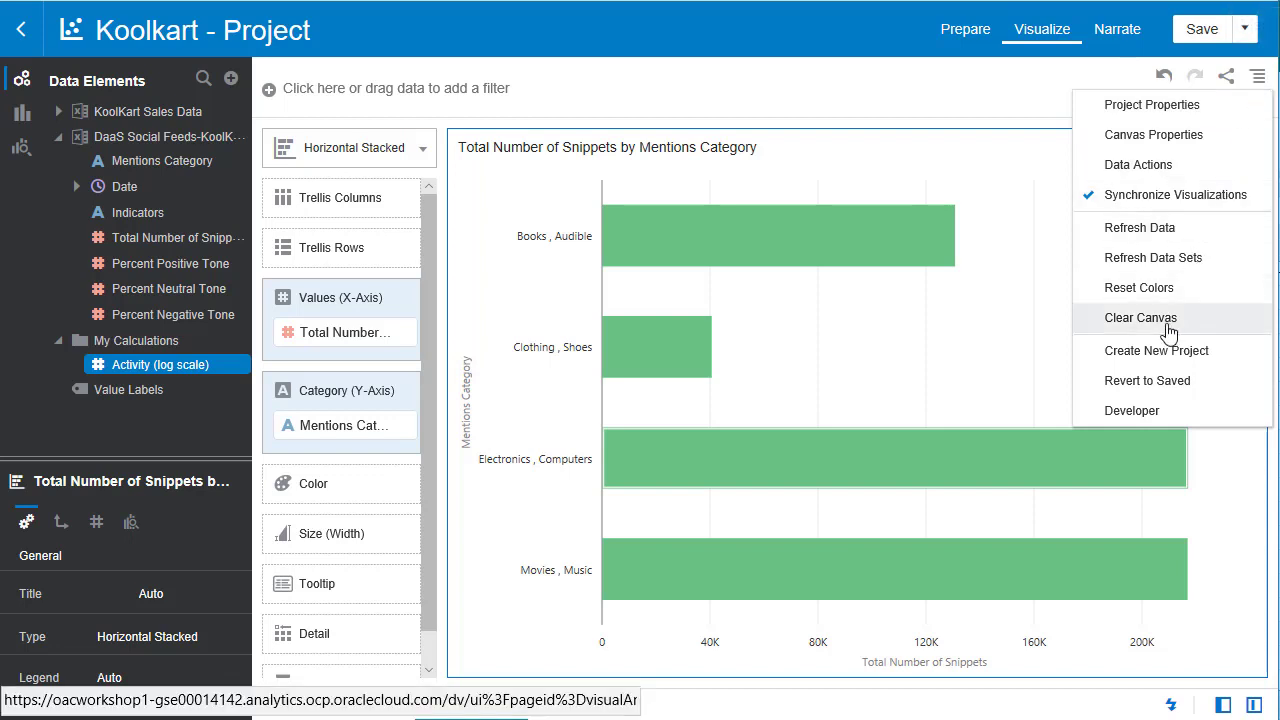
{"action": "left_click", "coordinate": [1142, 326]}
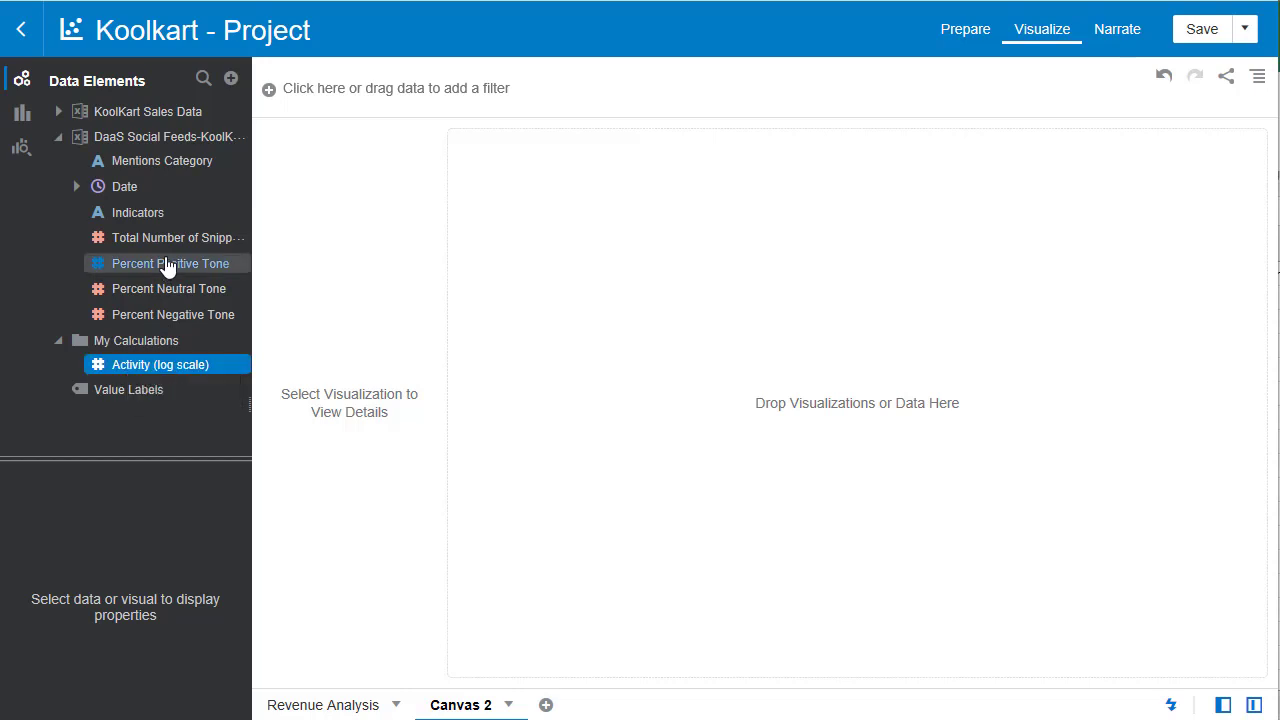
{"action": "left_click", "coordinate": [139, 188]}
{"action": "right_click", "coordinate": [139, 188]}
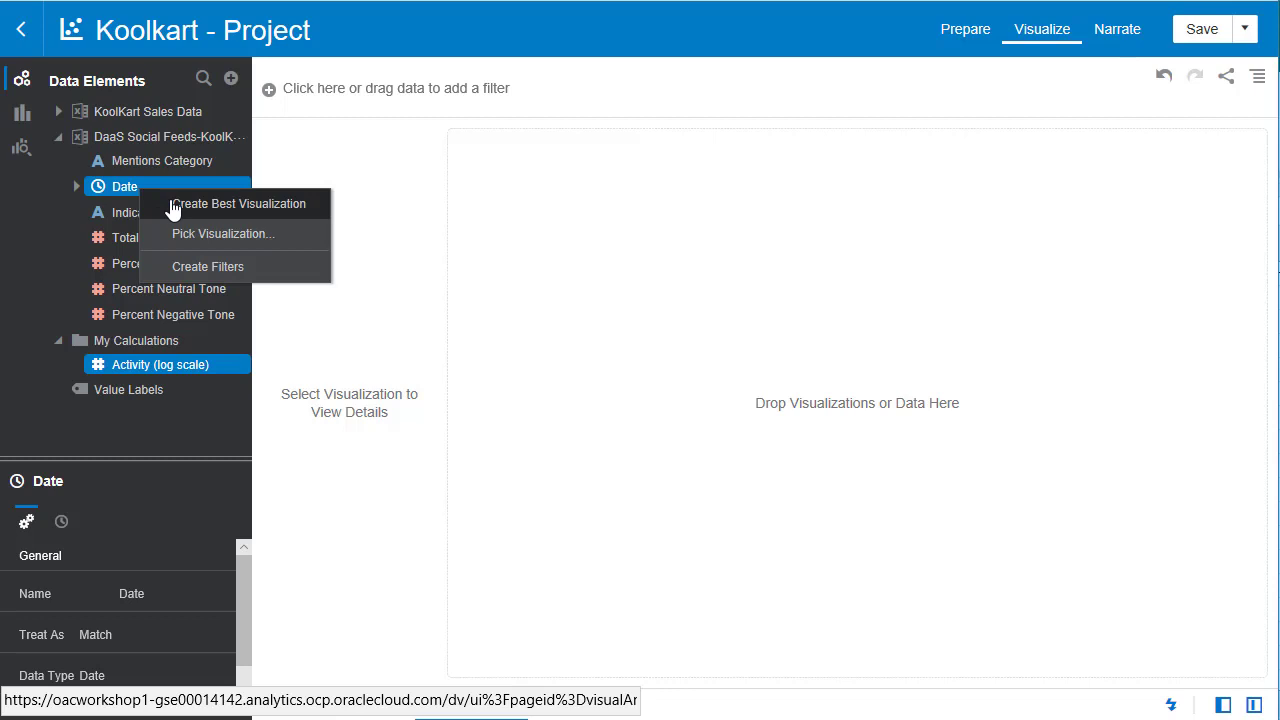
{"action": "left_click", "coordinate": [173, 207]}
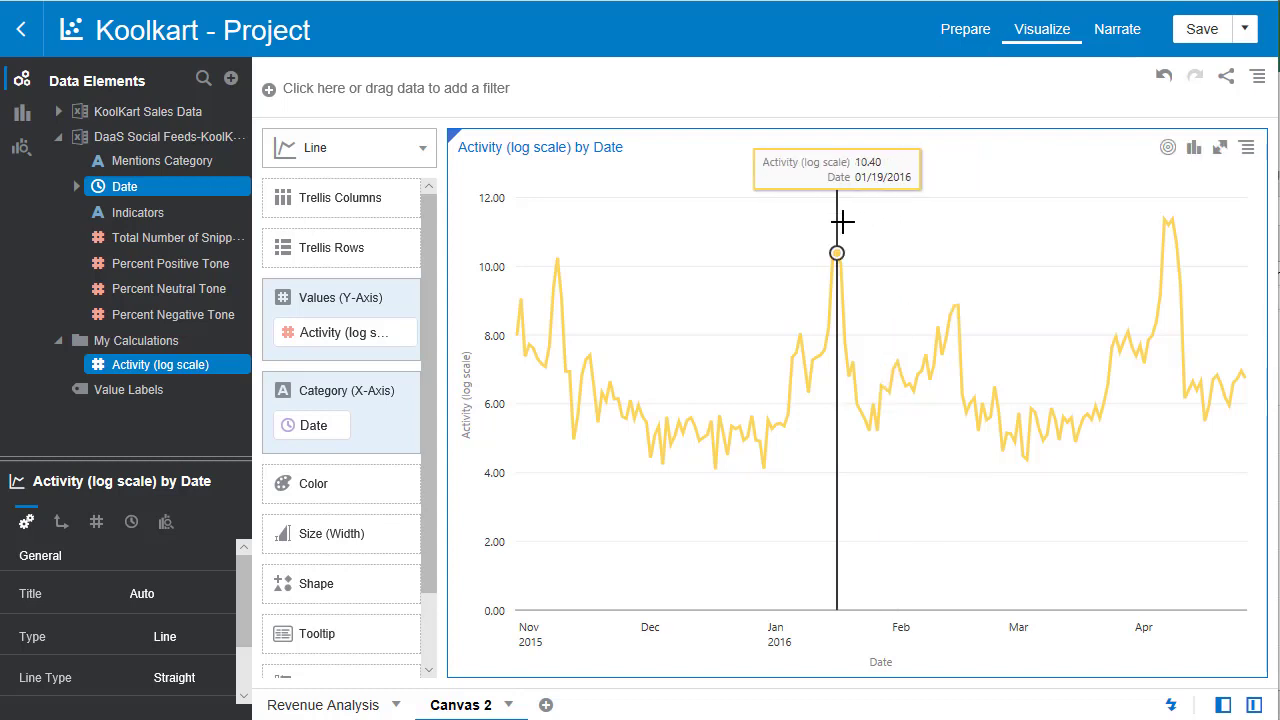
Step: Copy the Activity (log scale) line chart, paste it, and place the copy below the original
{"action": "right_click", "coordinate": [848, 222]}
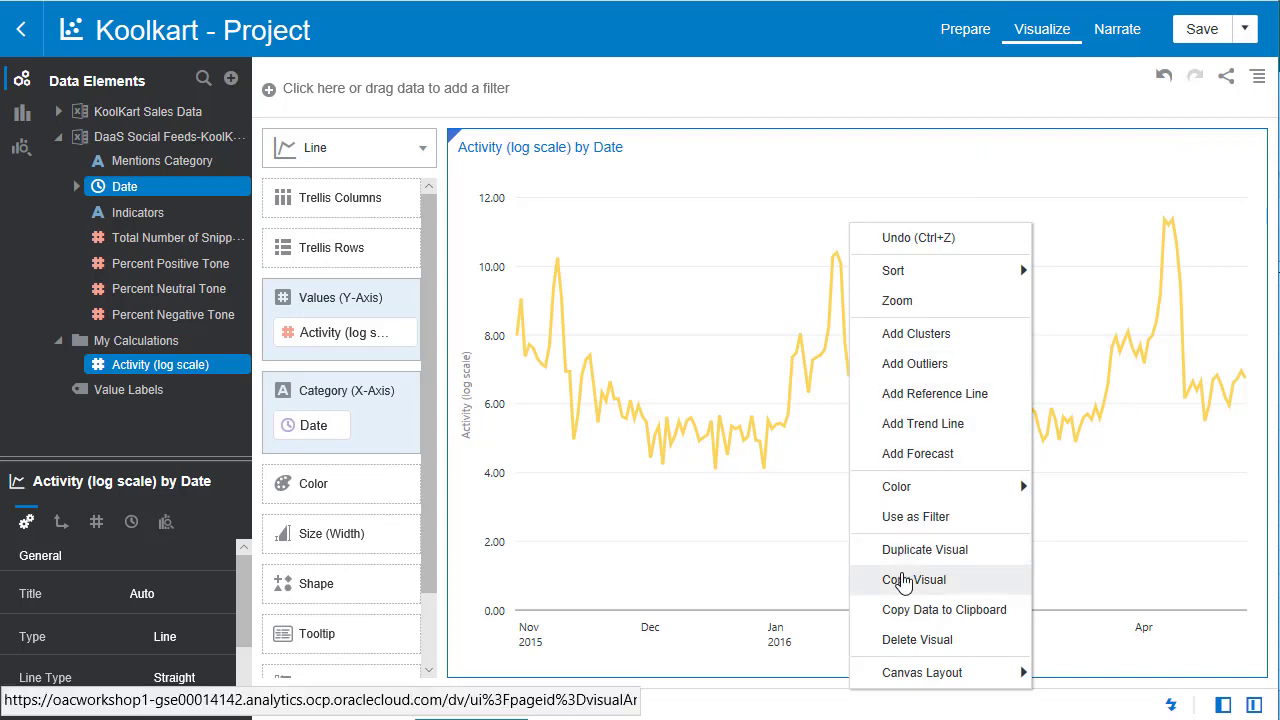
{"action": "left_click", "coordinate": [900, 580]}
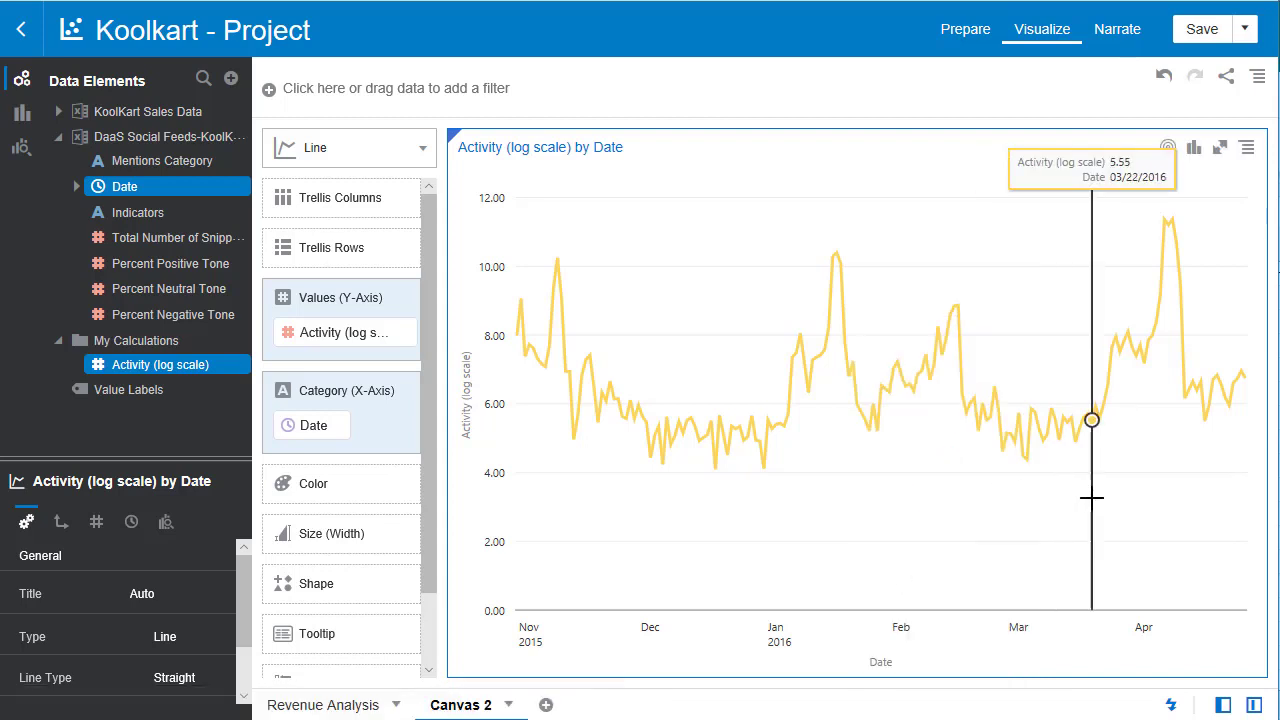
{"action": "key", "text": "ctrl+v"}
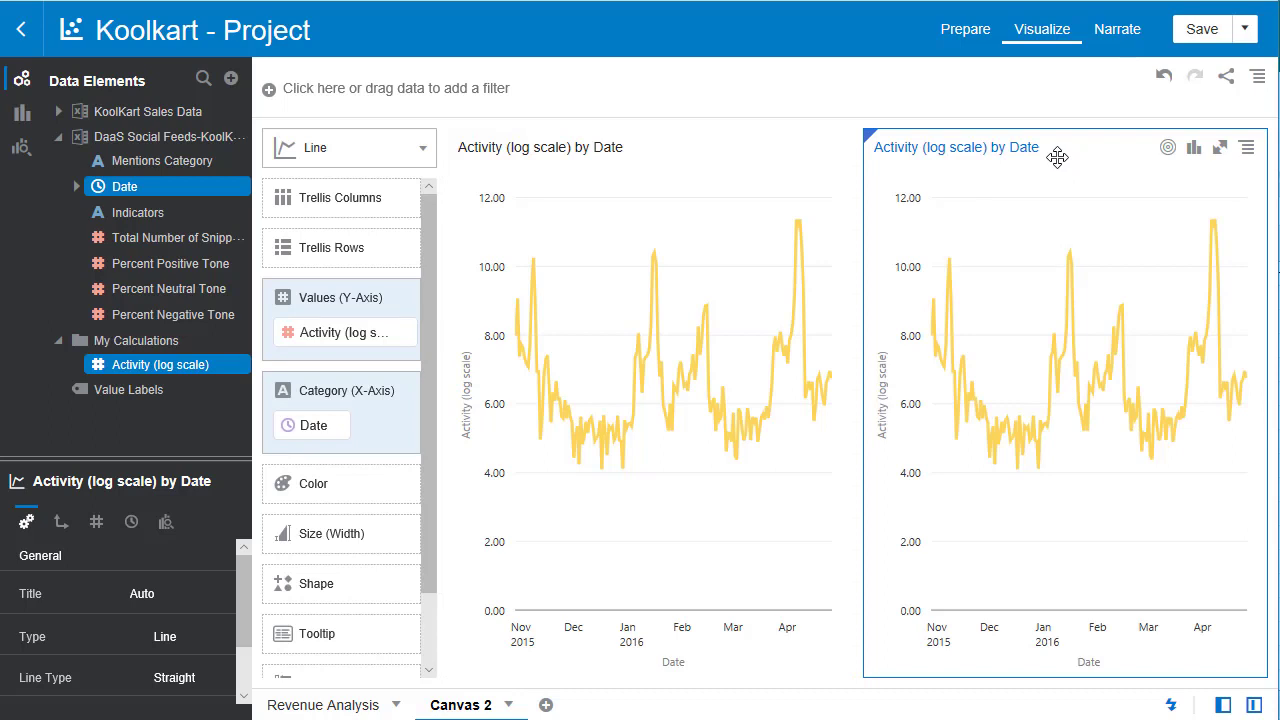
{"action": "left_click_drag", "start_coordinate": [1057, 155], "coordinate": [750, 688]}
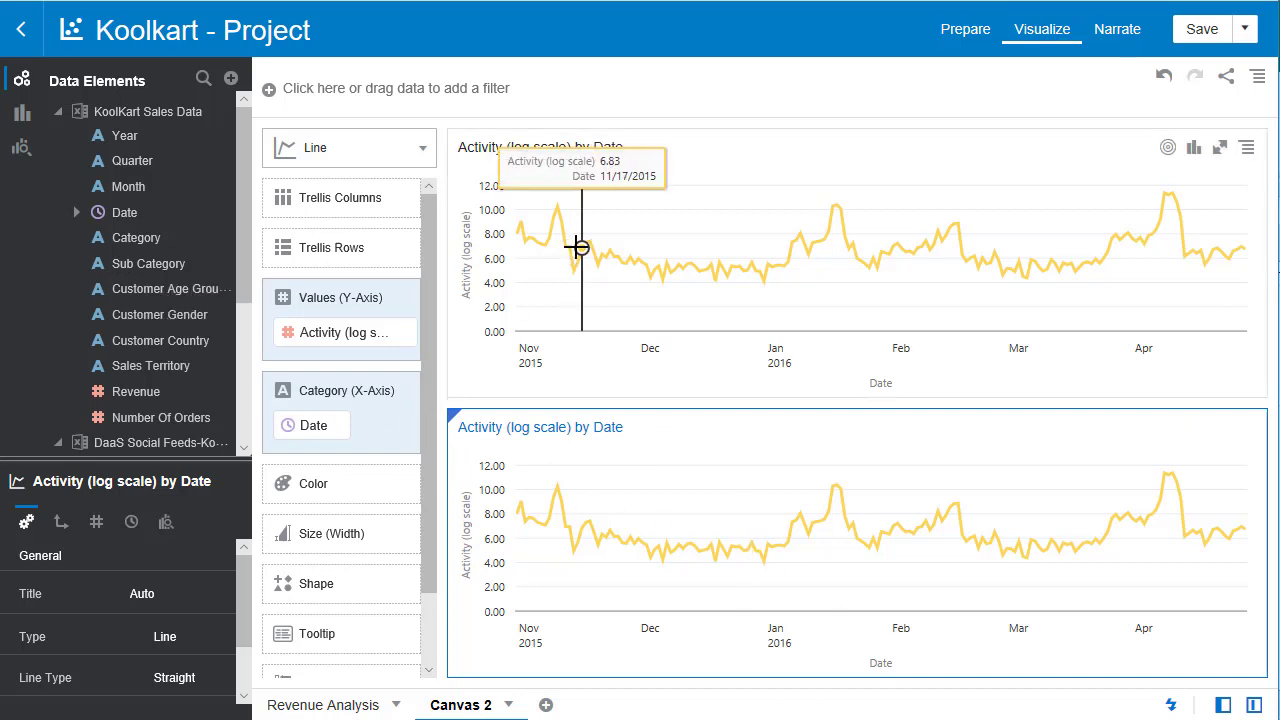
Step: Put Revenue on the top chart's Values (Y-Axis) so it shows Revenue by Date
{"action": "left_click", "coordinate": [727, 178]}
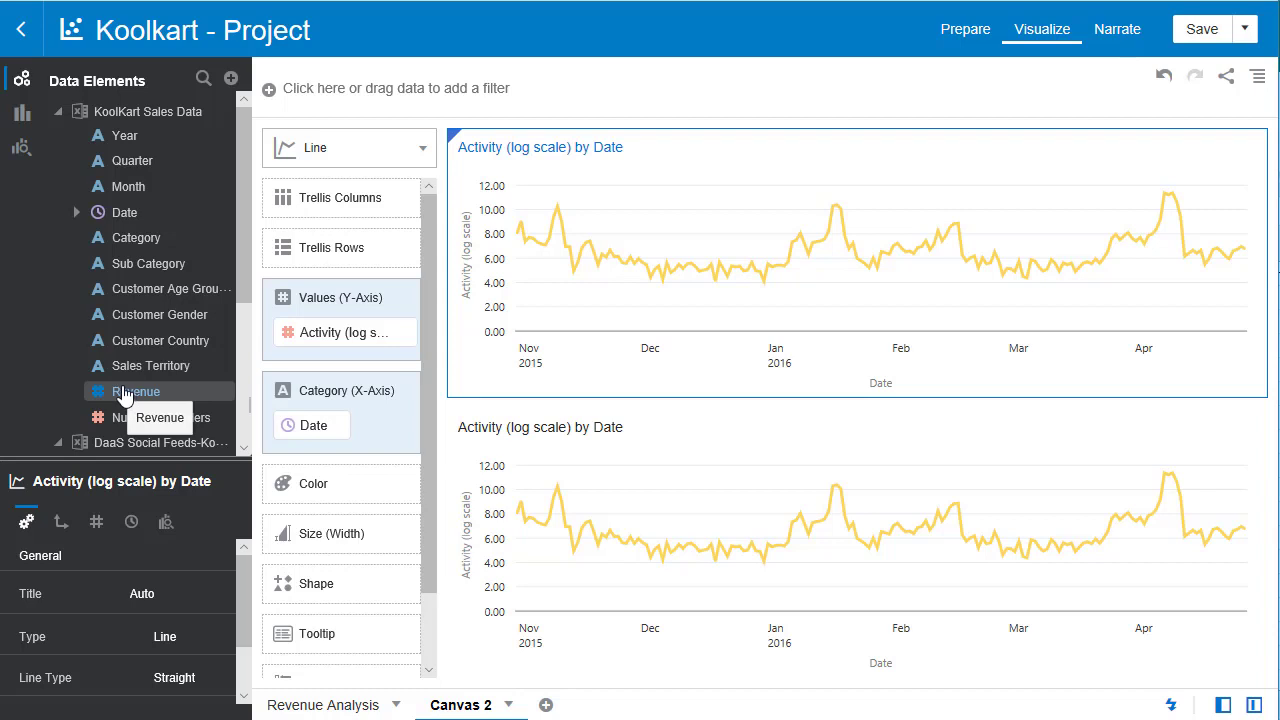
{"action": "left_click_drag", "start_coordinate": [124, 395], "coordinate": [328, 334]}
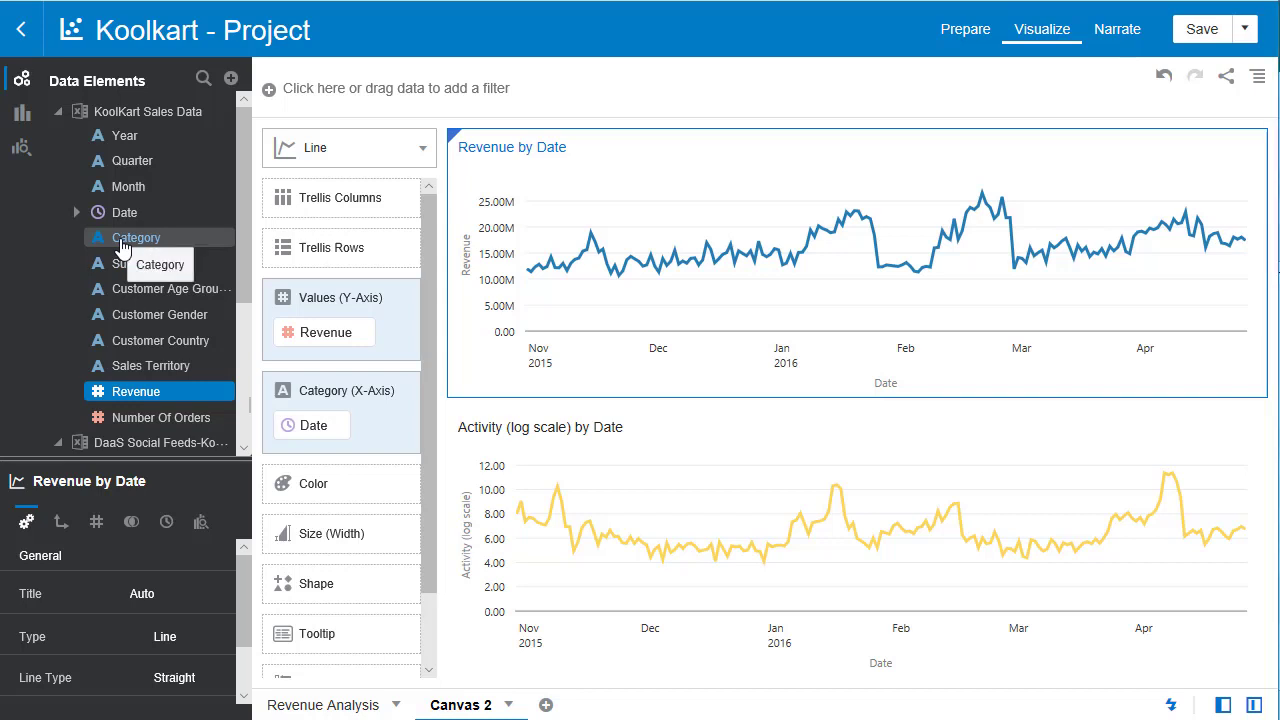
Step: Add Category to Trellis Columns on both the Revenue chart and the Activity (log scale) chart
{"action": "left_click_drag", "start_coordinate": [122, 247], "coordinate": [332, 199]}
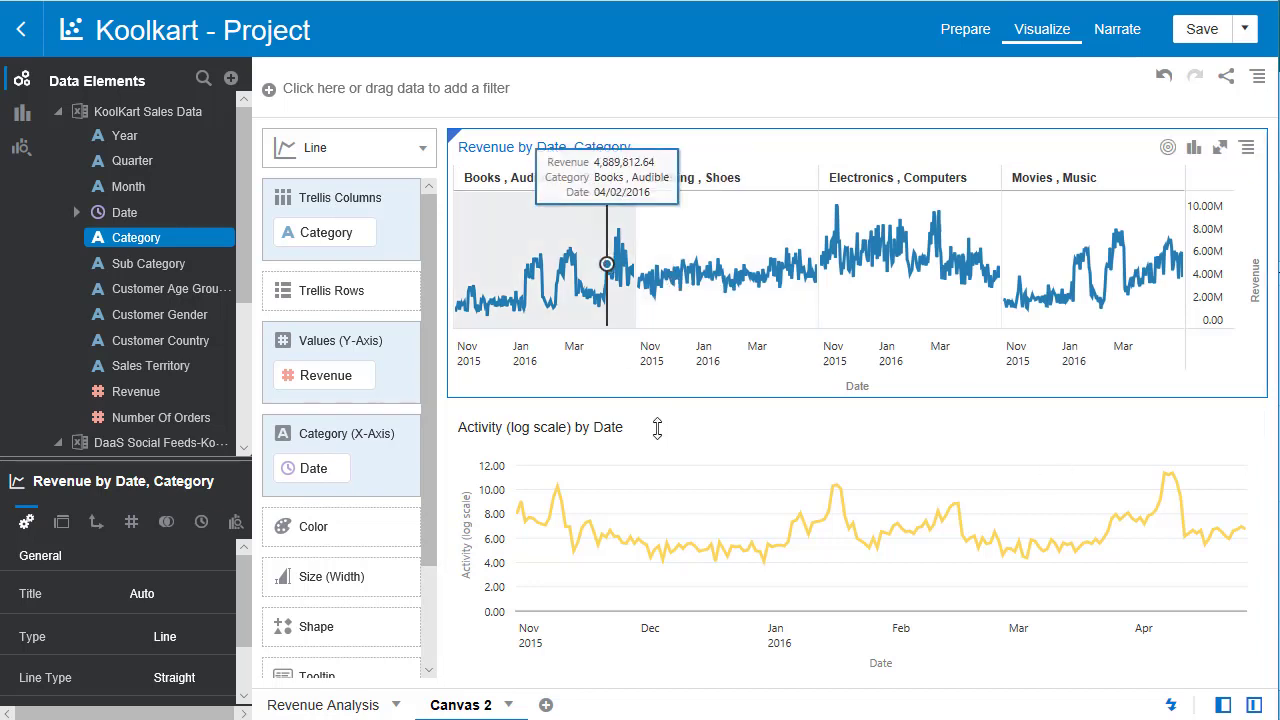
{"action": "mouse_move", "coordinate": [513, 190]}
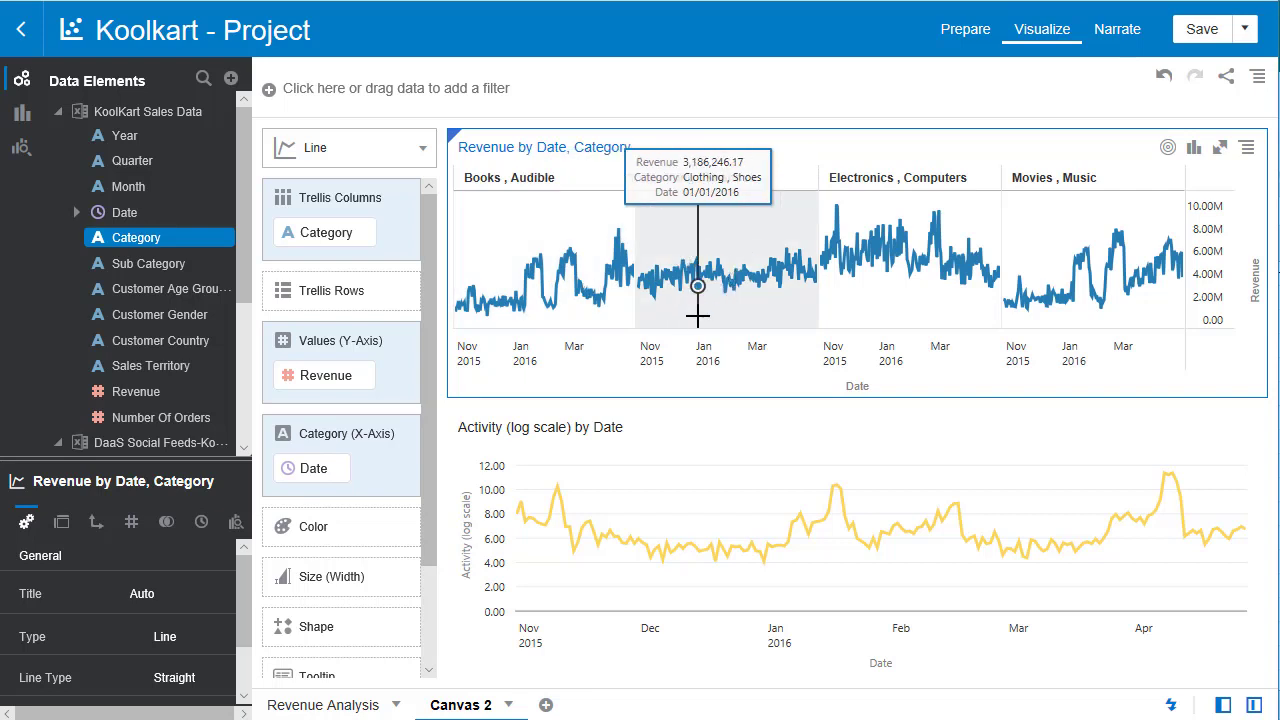
{"action": "left_click", "coordinate": [687, 426]}
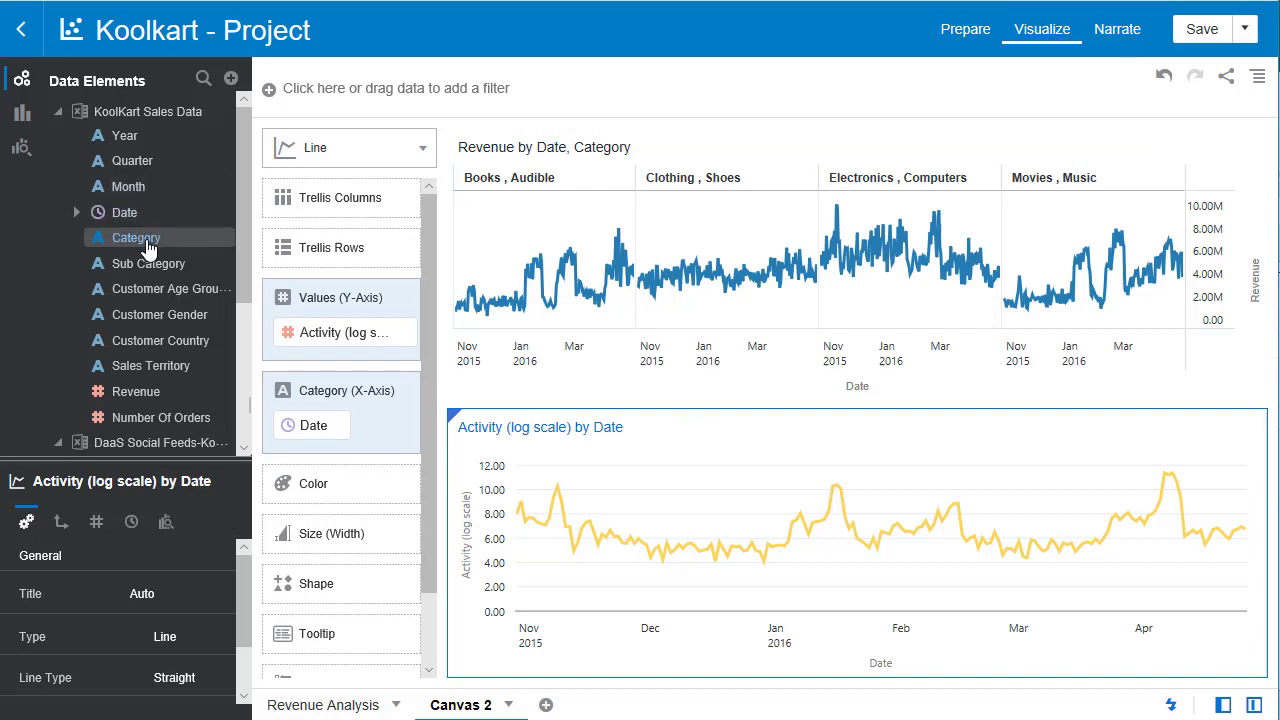
{"action": "left_click_drag", "start_coordinate": [140, 248], "coordinate": [327, 205]}
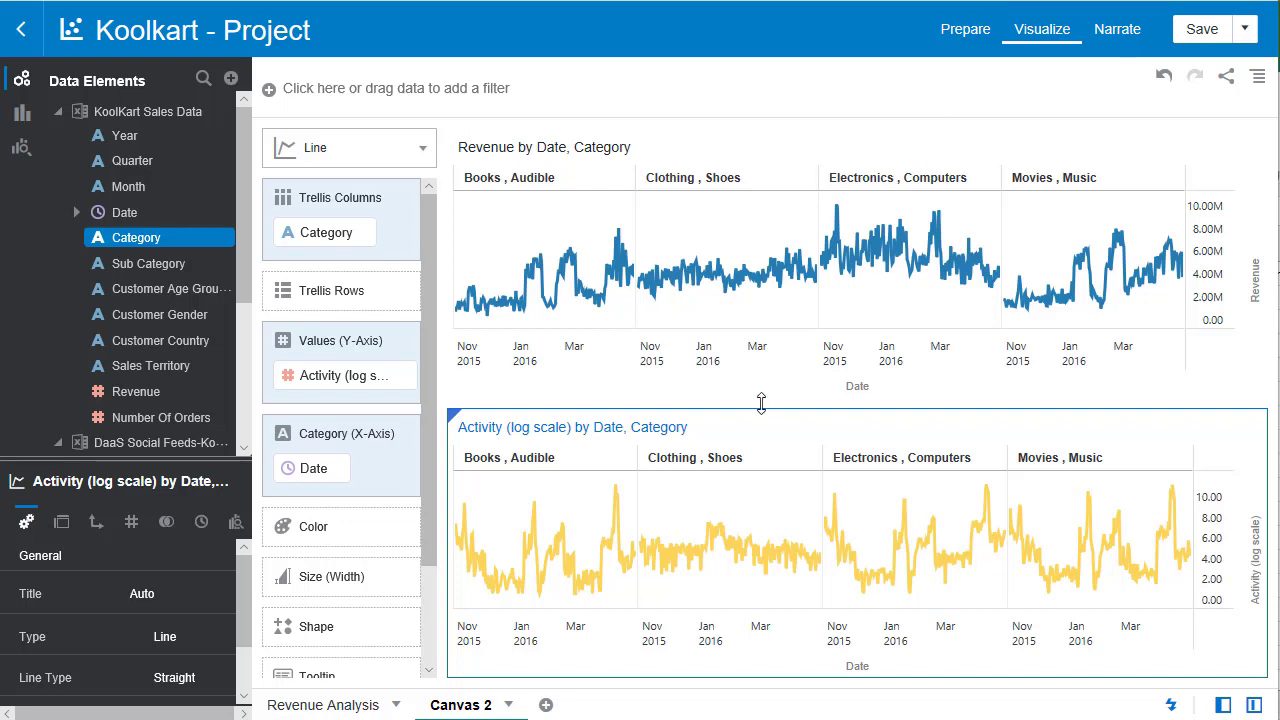
{"action": "mouse_move", "coordinate": [679, 555]}
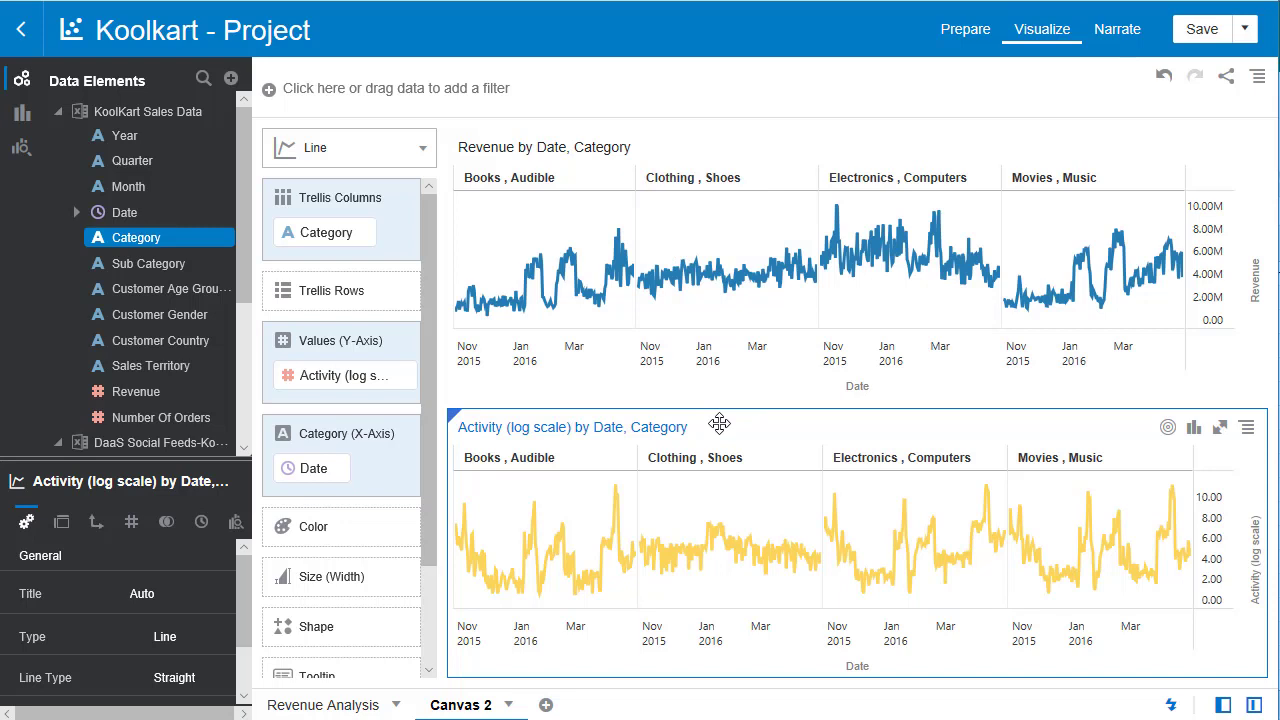
Step: Copy the category-split Activity (log scale) chart and paste it as a third chart below
{"action": "right_click", "coordinate": [719, 424]}
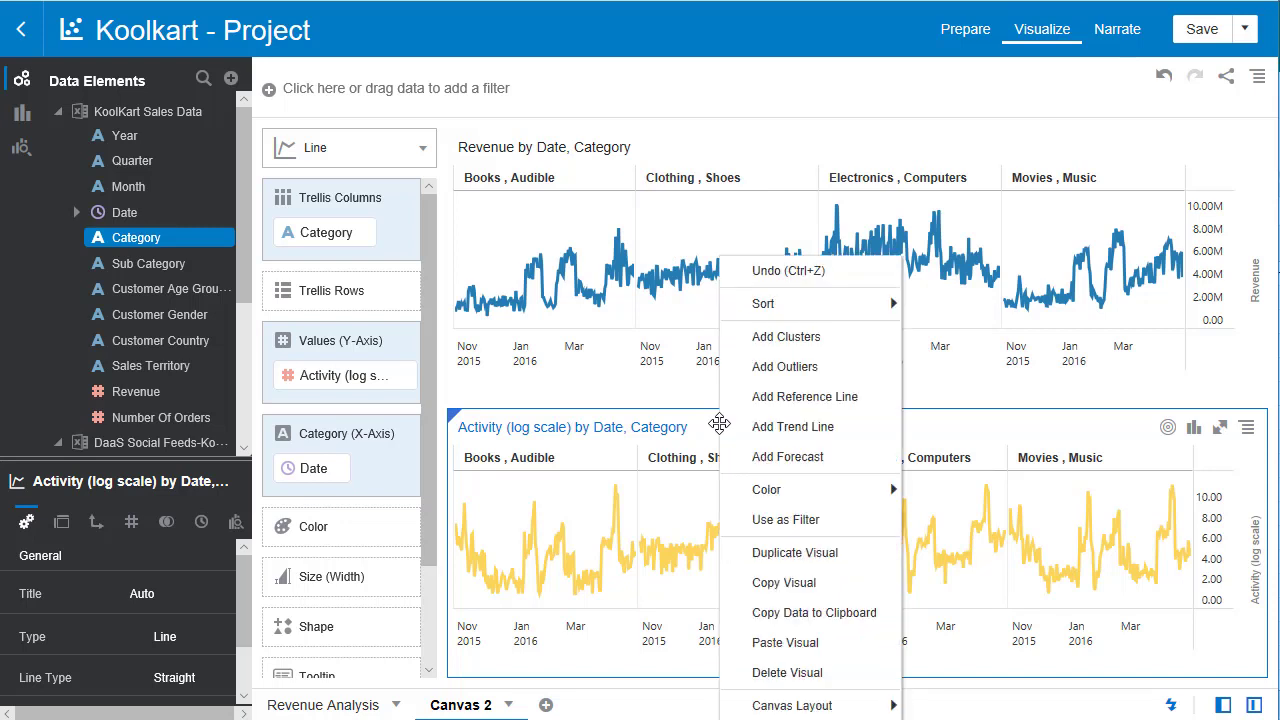
{"action": "left_click", "coordinate": [781, 591]}
{"action": "right_click", "coordinate": [773, 421]}
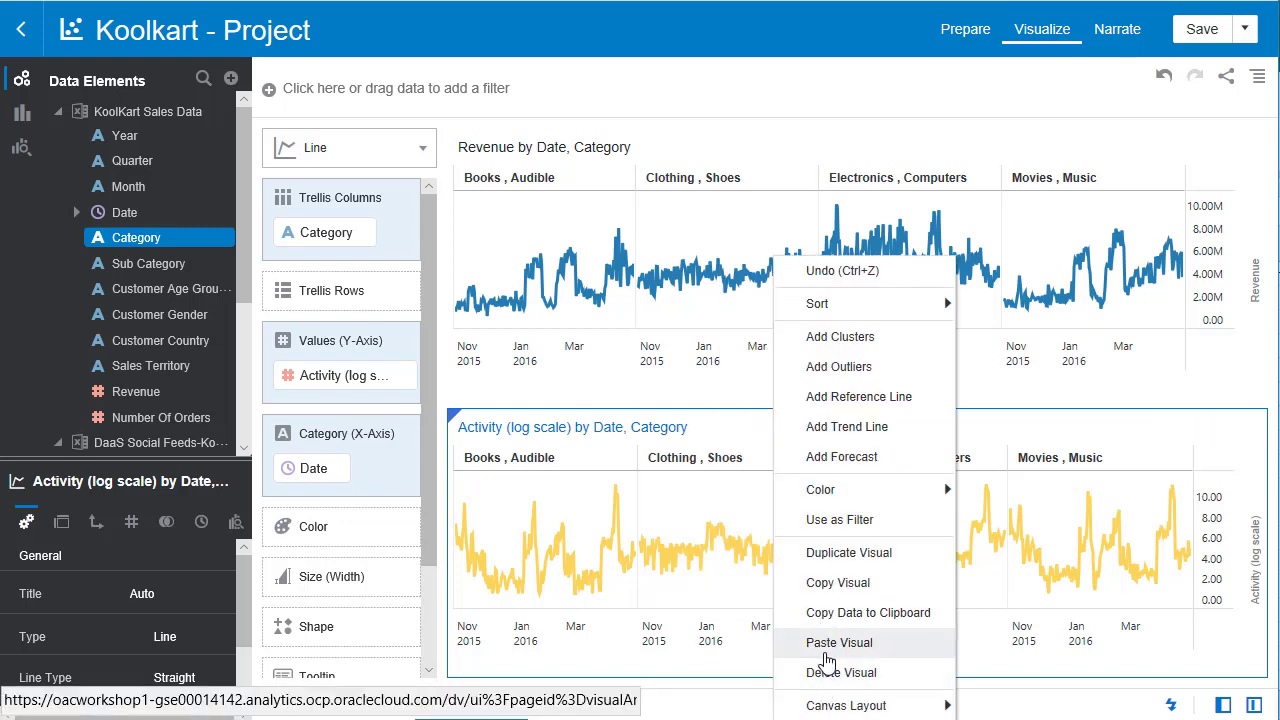
{"action": "left_click", "coordinate": [838, 643]}
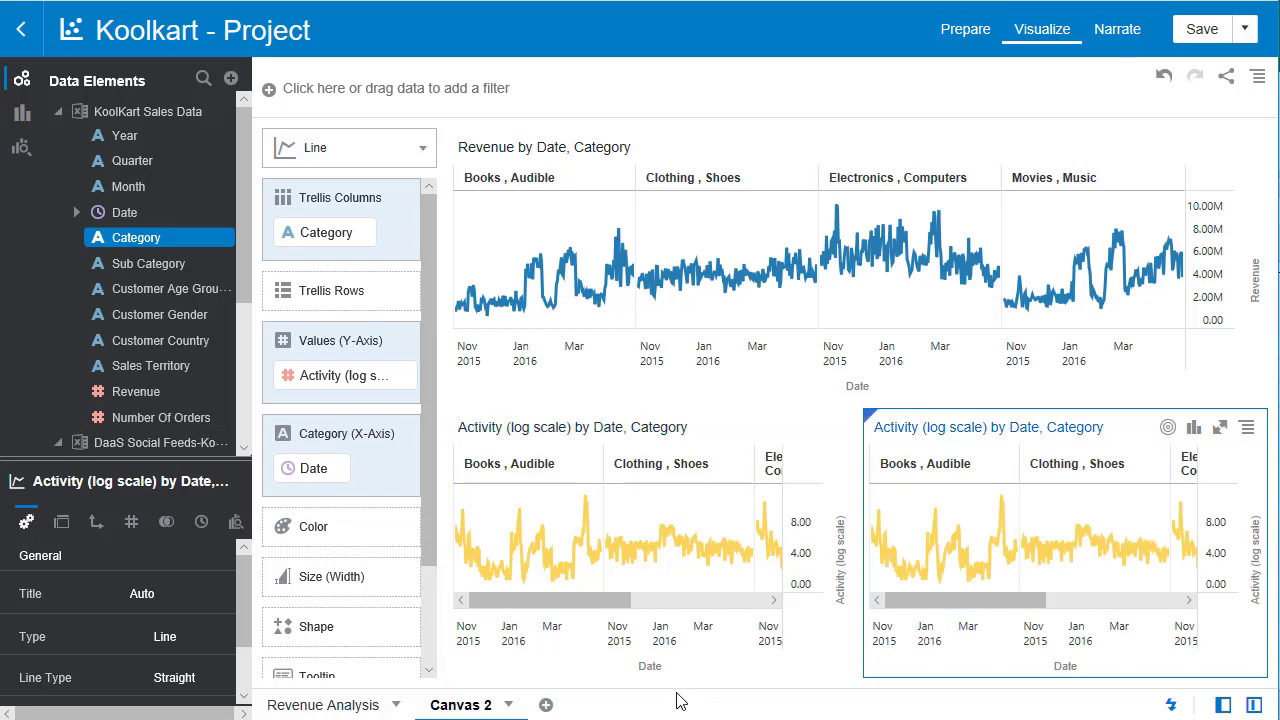
{"action": "key", "text": "Delete"}
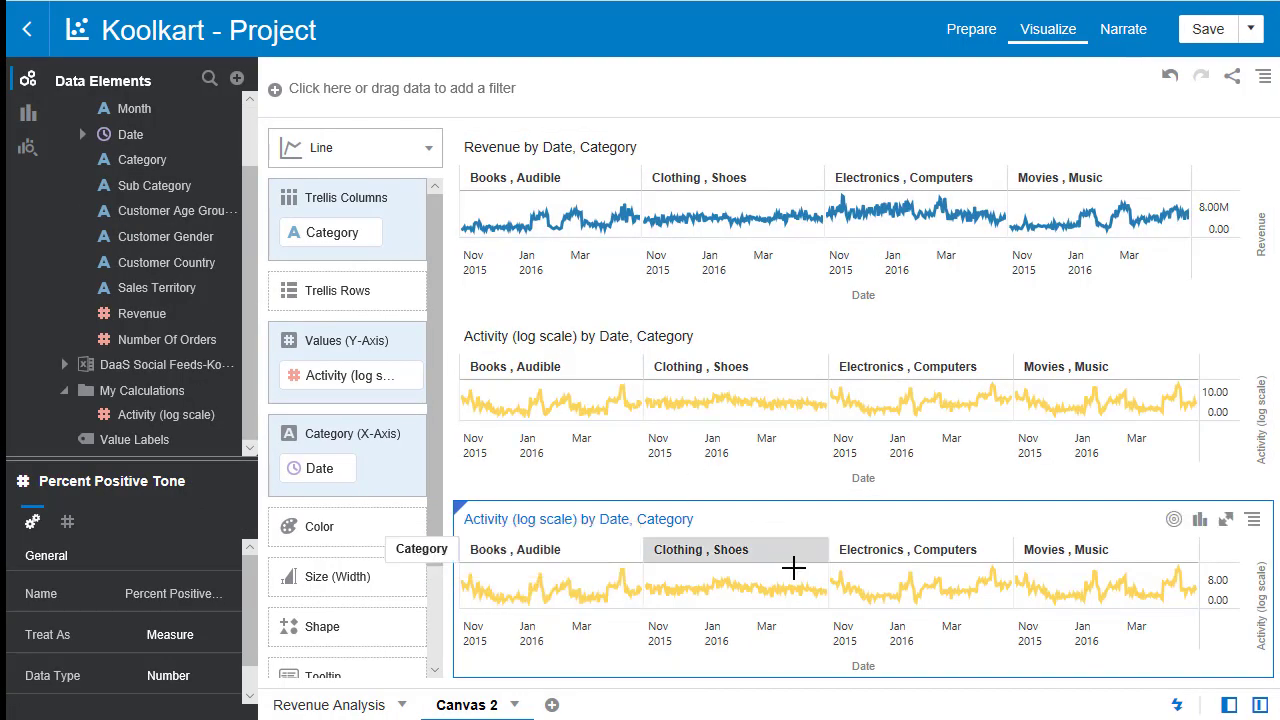
Step: Replace Activity on the bottom chart with Percent Positive, Neutral and Negative Tone from DaaS Social Feeds
{"action": "left_click", "coordinate": [680, 519]}
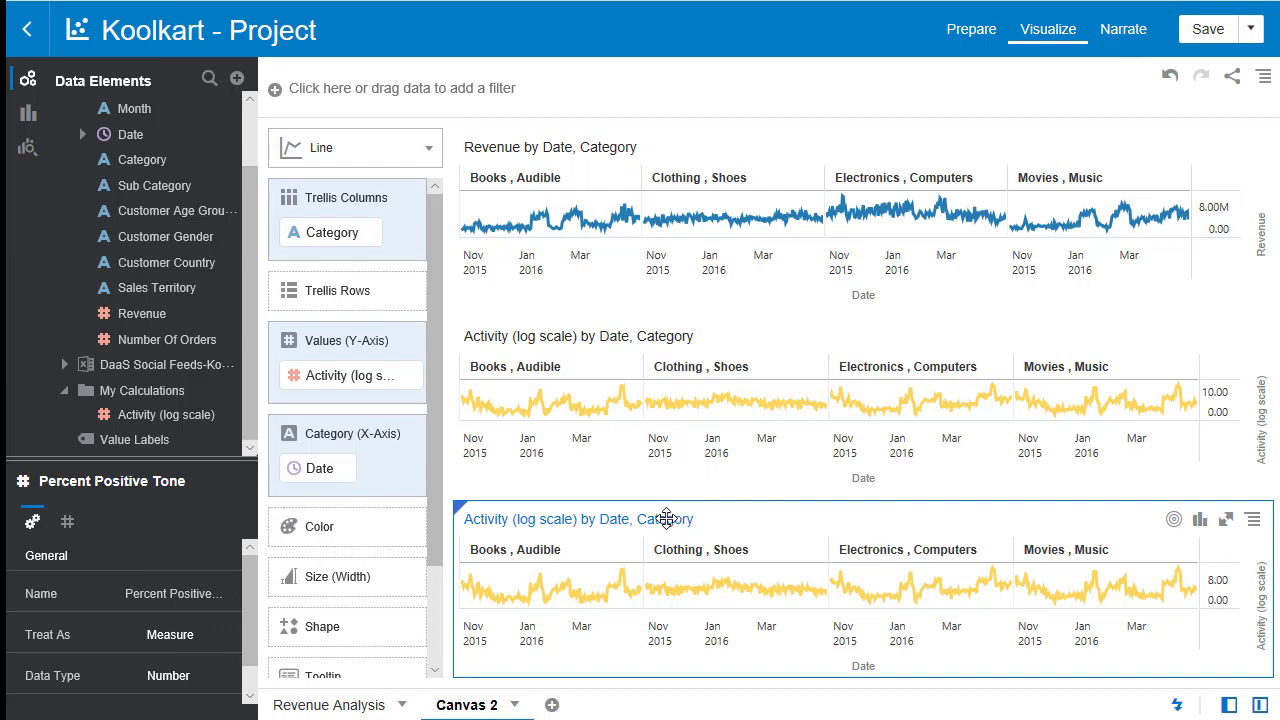
{"action": "left_click", "coordinate": [63, 365]}
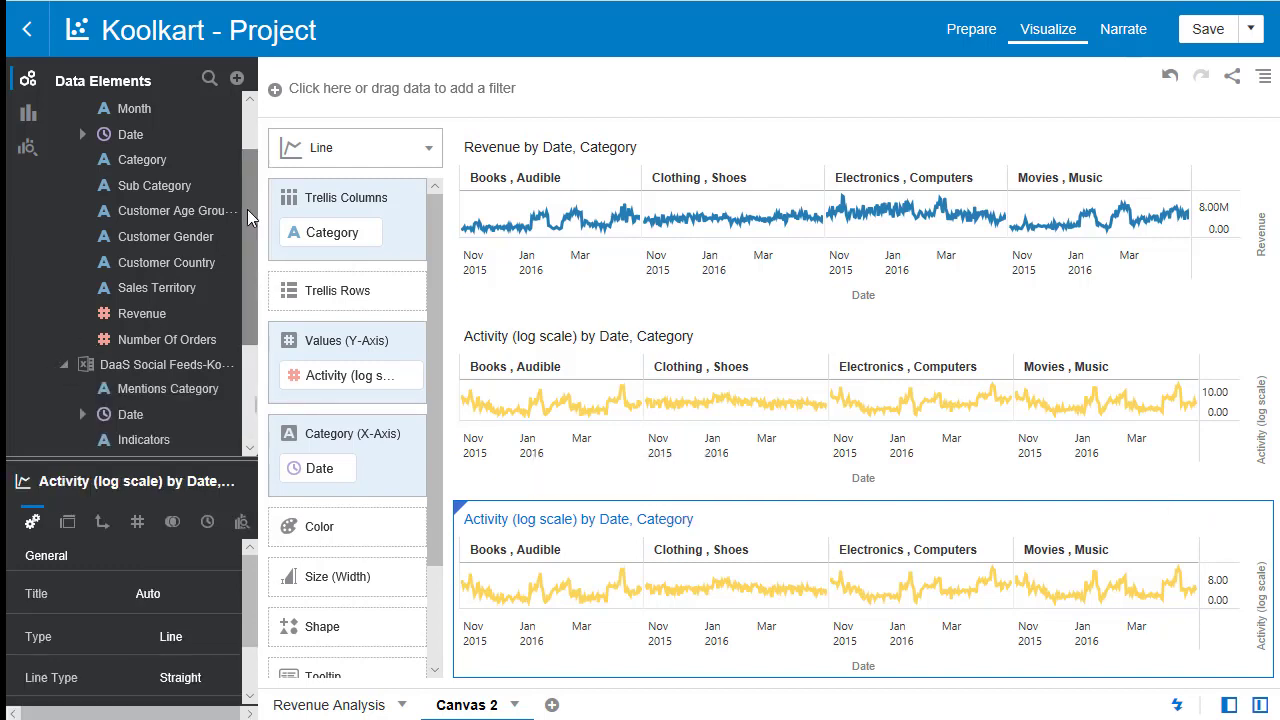
{"action": "scroll", "coordinate": [246, 381], "scroll_direction": "down", "scroll_amount": 3}
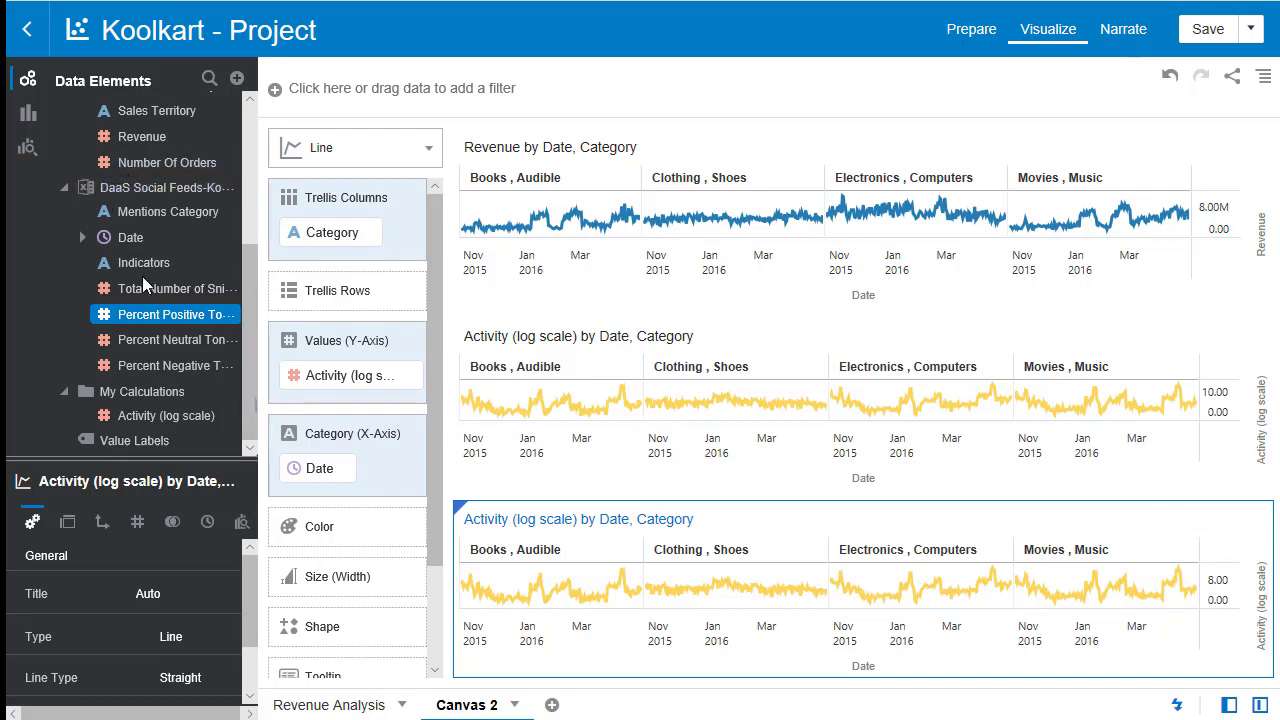
{"action": "left_click", "coordinate": [141, 320]}
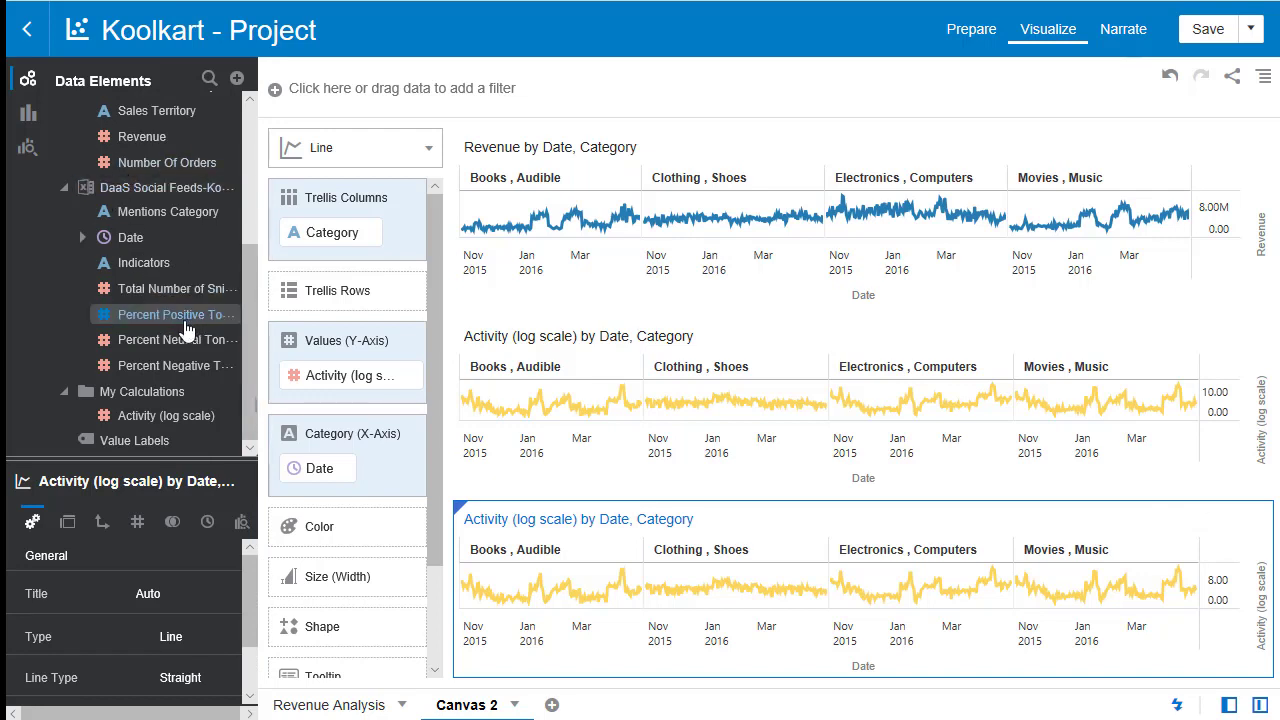
{"action": "left_click", "coordinate": [145, 350], "text": "ctrl"}
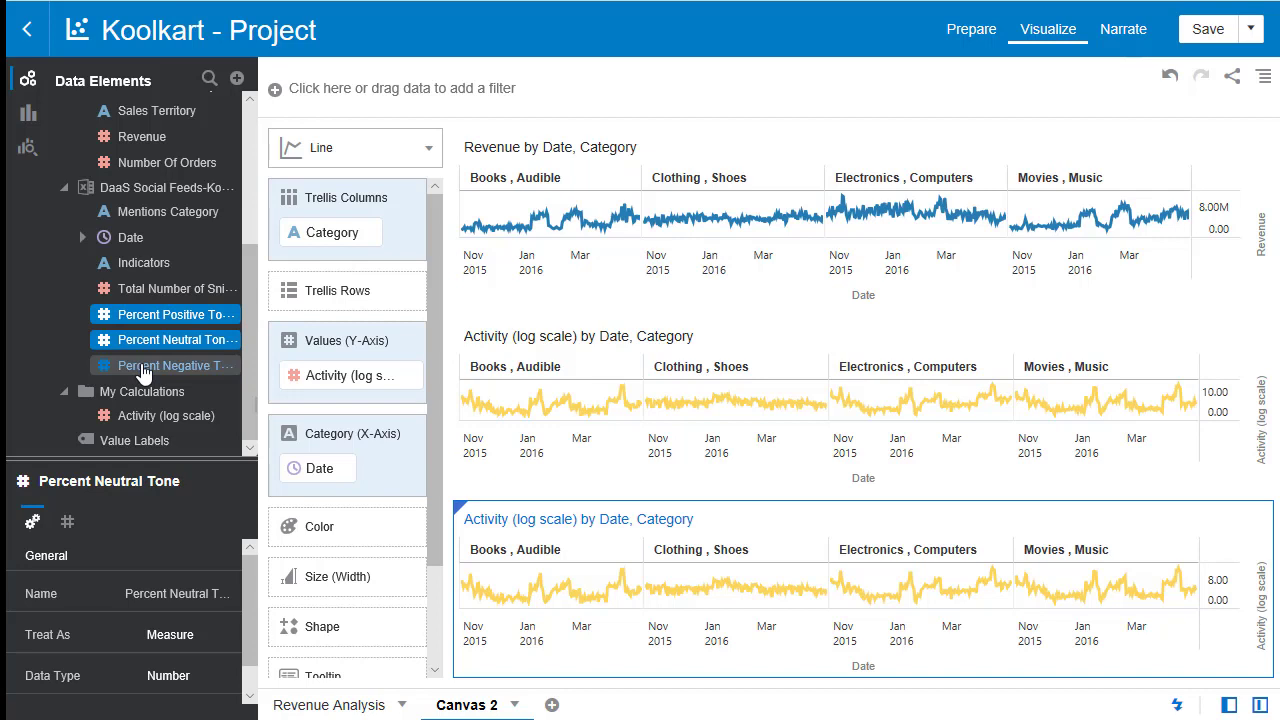
{"action": "left_click", "coordinate": [145, 368], "text": "ctrl"}
{"action": "left_click", "coordinate": [145, 368], "text": "ctrl"}
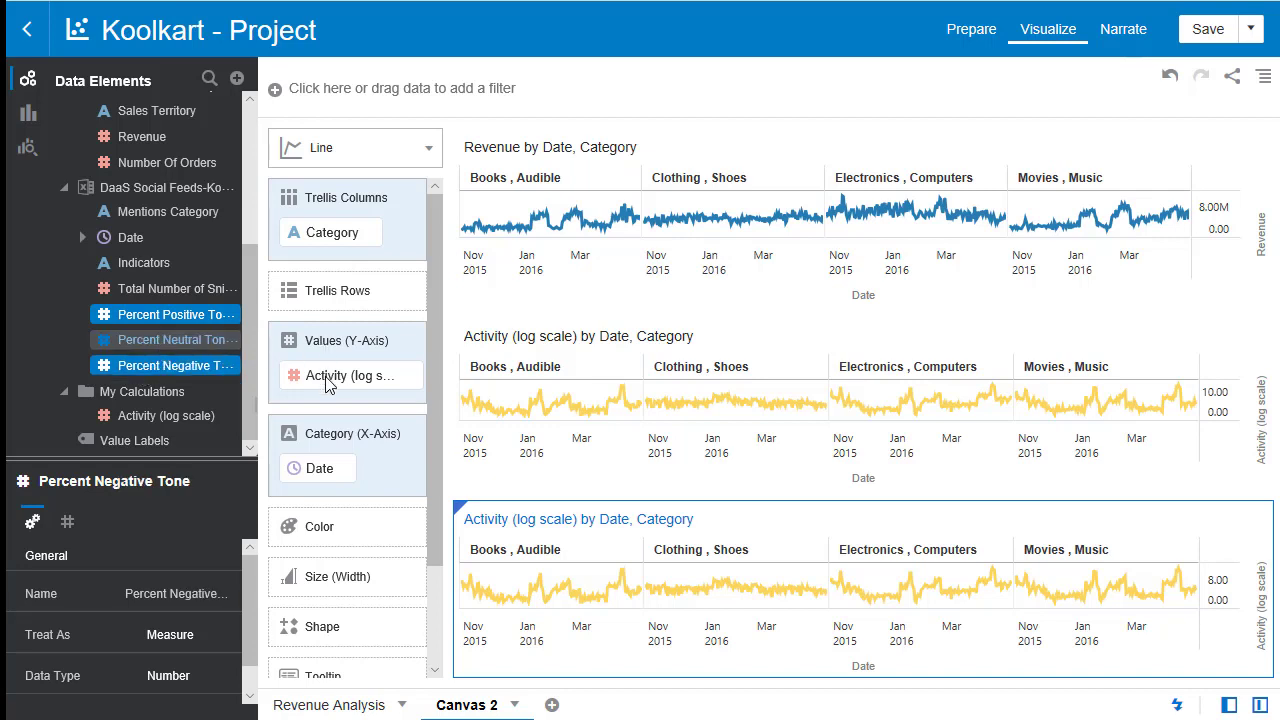
{"action": "left_click_drag", "start_coordinate": [330, 385], "coordinate": [368, 383]}
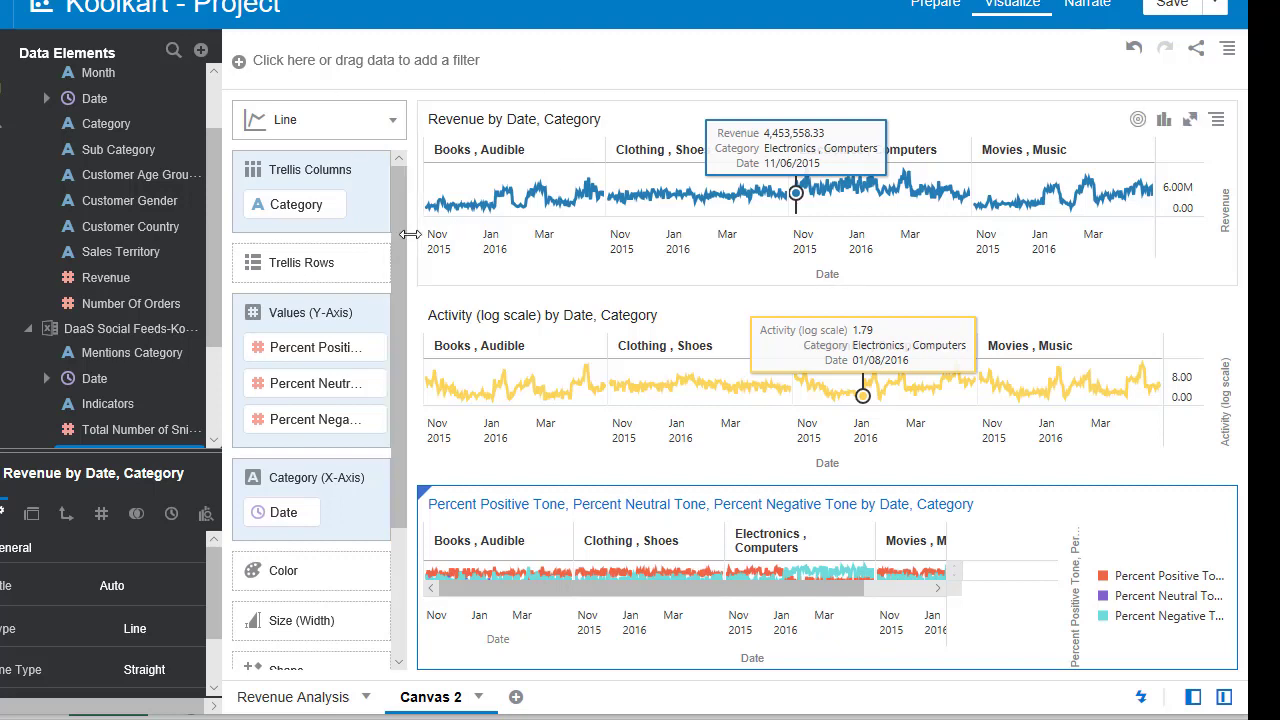
Step: Change the tone chart to an Area chart and maximize it across the canvas
{"action": "left_click", "coordinate": [390, 123]}
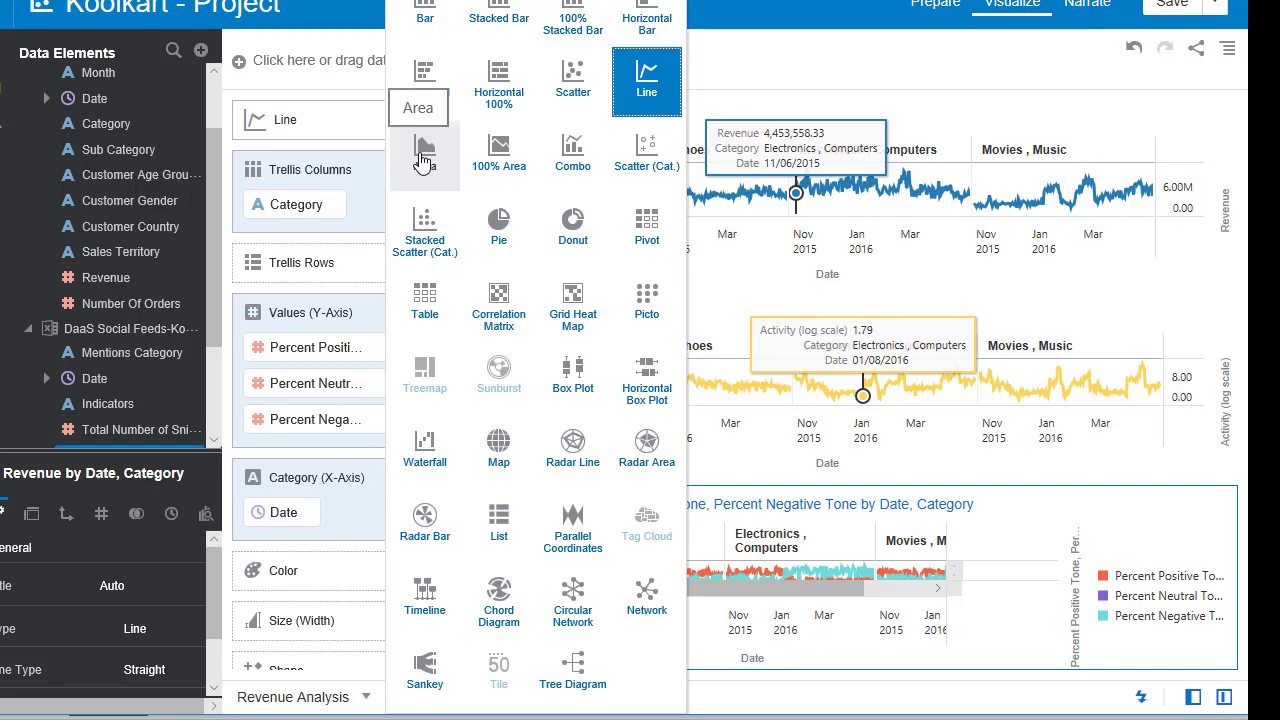
{"action": "left_click", "coordinate": [423, 157]}
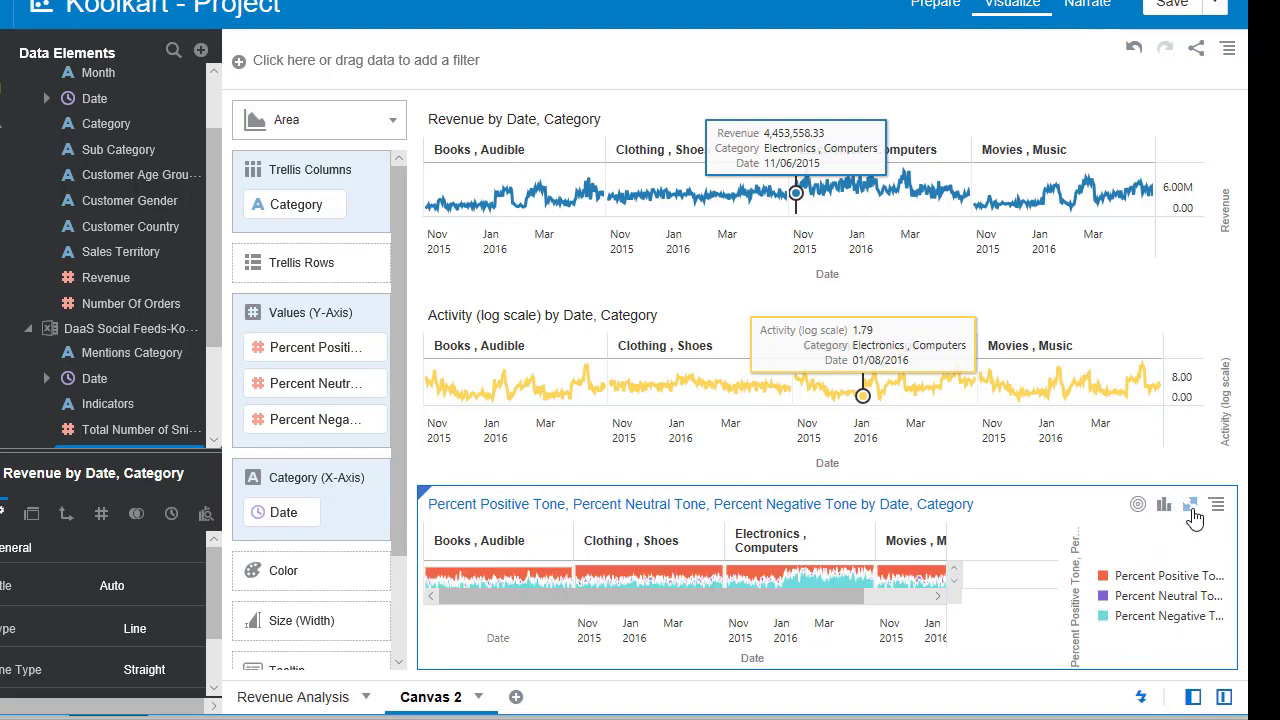
{"action": "left_click", "coordinate": [1191, 505]}
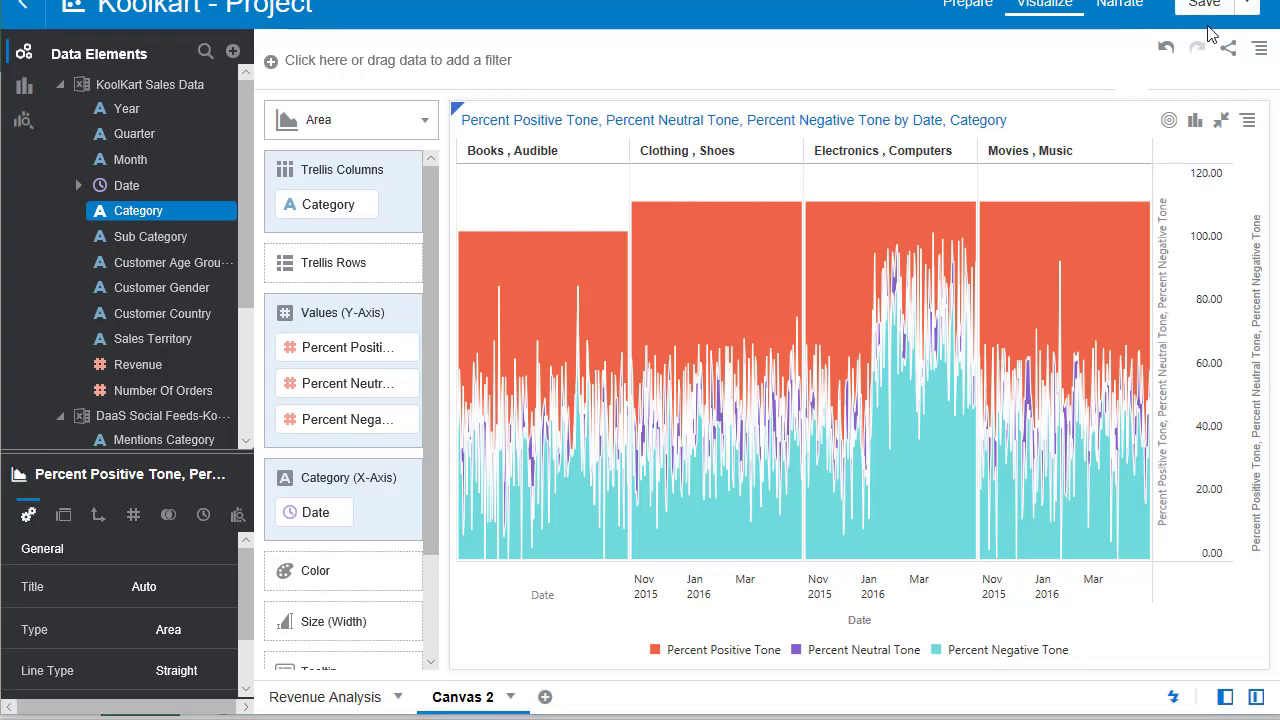
Step: Restore the tone chart, then pick a visualization type for Indicators with Total Number of Snippets
{"action": "left_click", "coordinate": [1221, 121]}
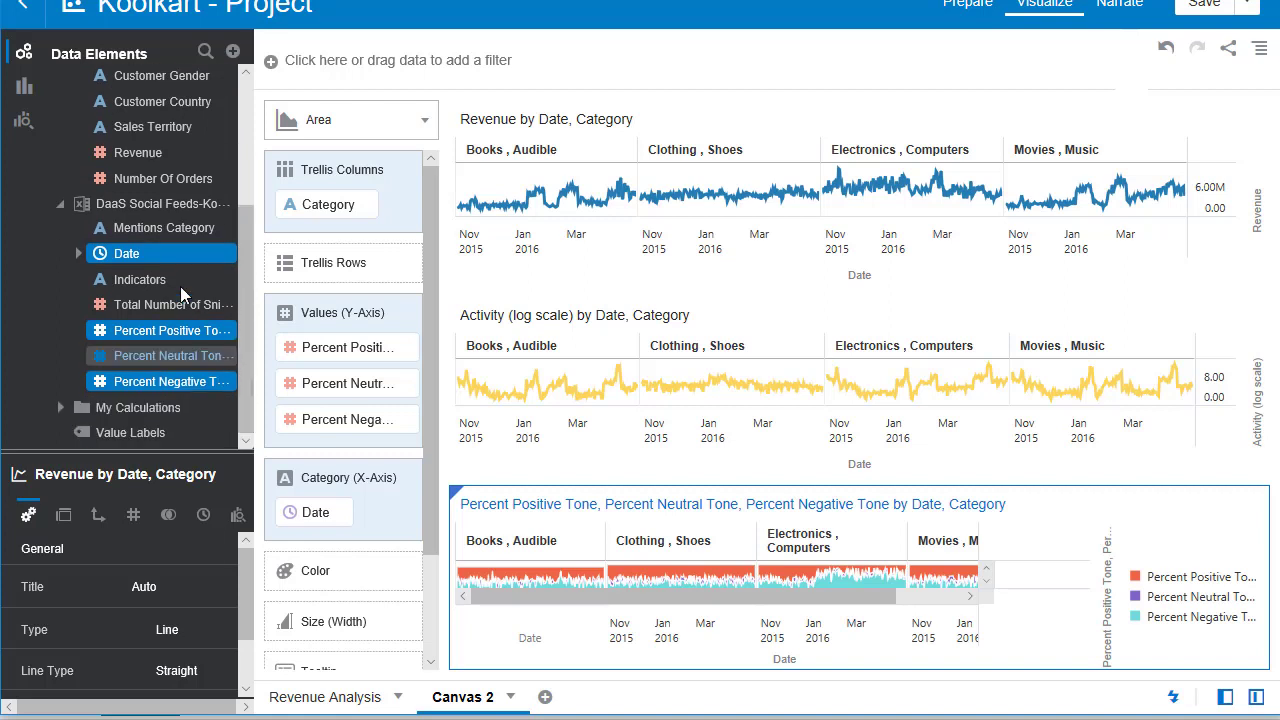
{"action": "left_click", "coordinate": [130, 282]}
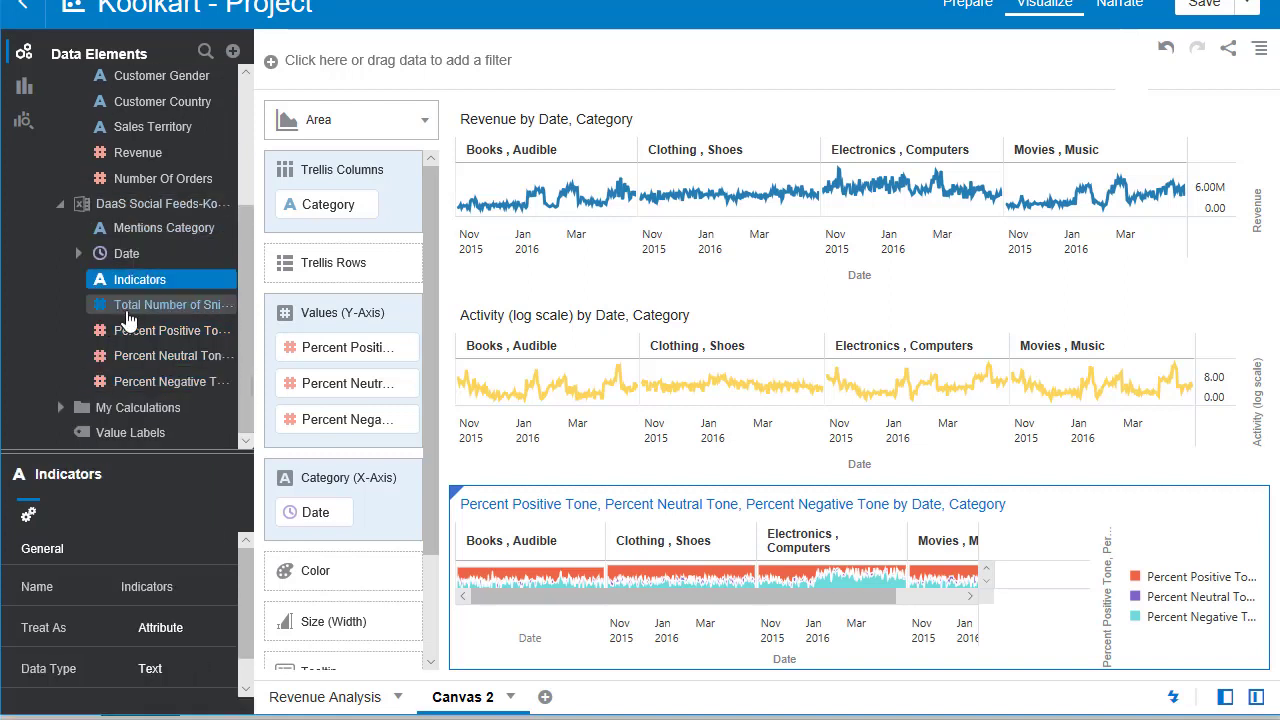
{"action": "left_click", "coordinate": [128, 314], "text": "ctrl"}
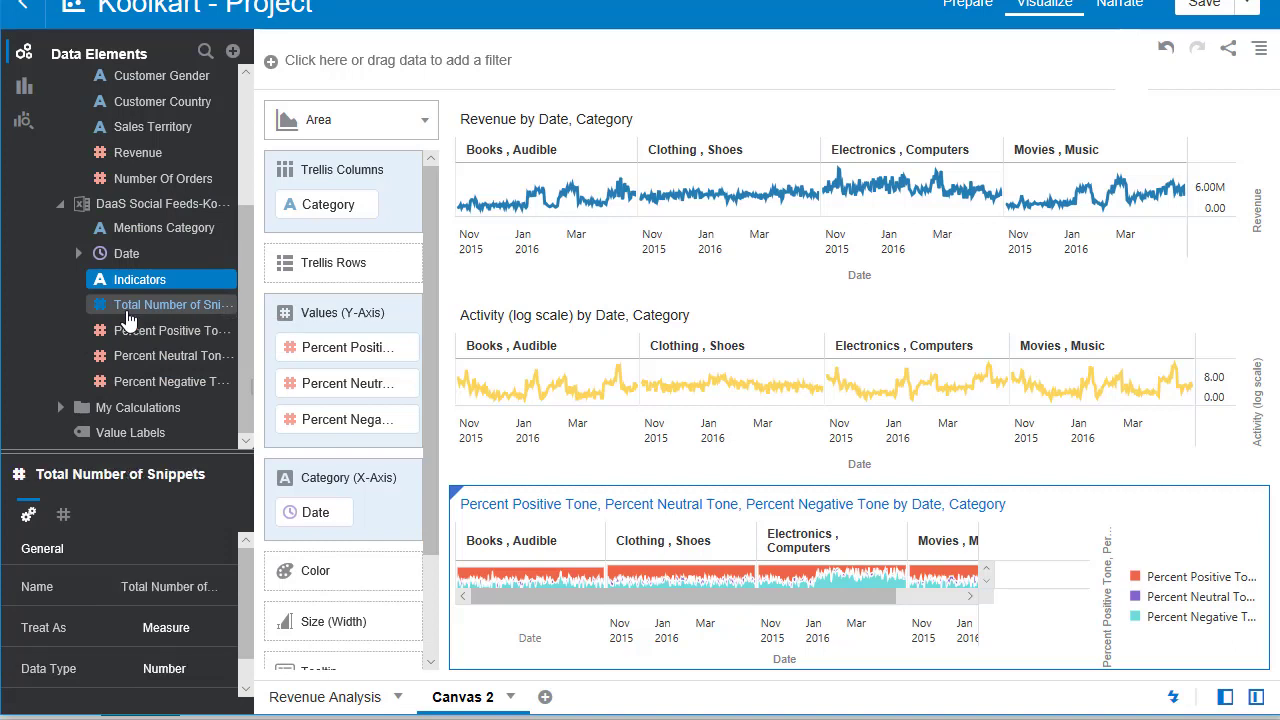
{"action": "right_click", "coordinate": [129, 312]}
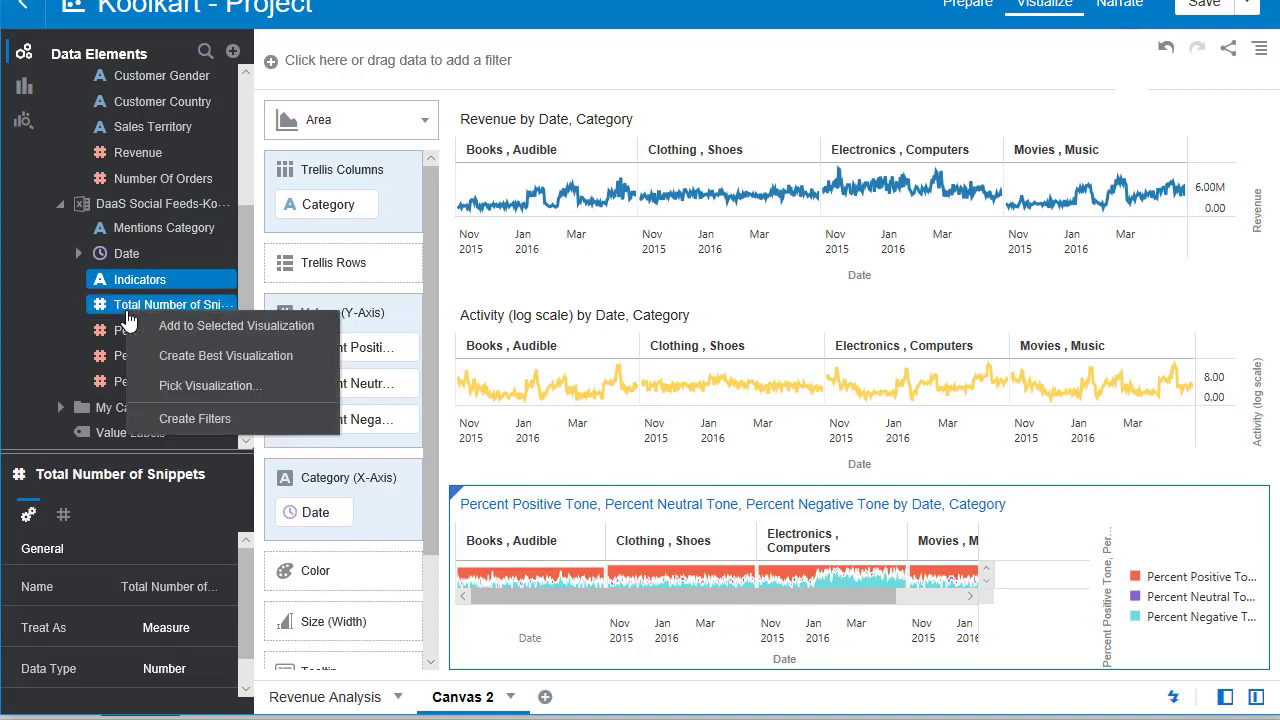
{"action": "left_click", "coordinate": [190, 390]}
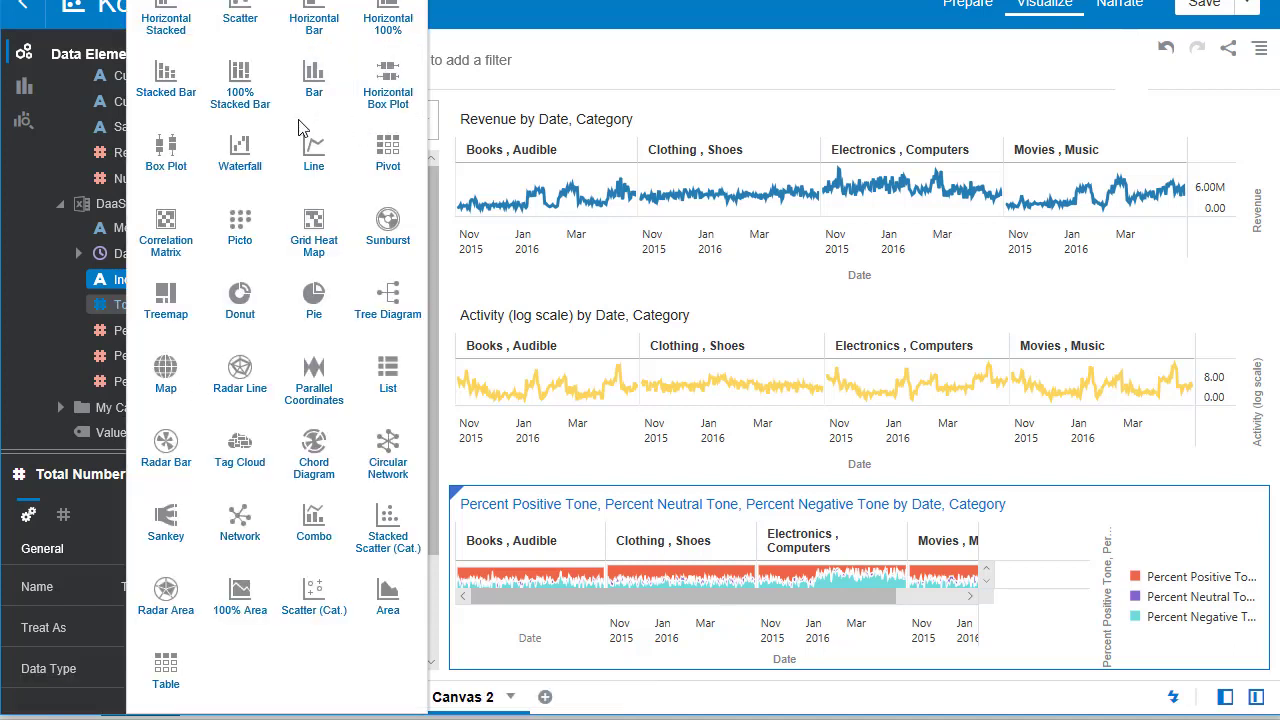
Step: Create a Tag Cloud of Total Number of Snippets by Indicators and maximize it
{"action": "left_click", "coordinate": [243, 440]}
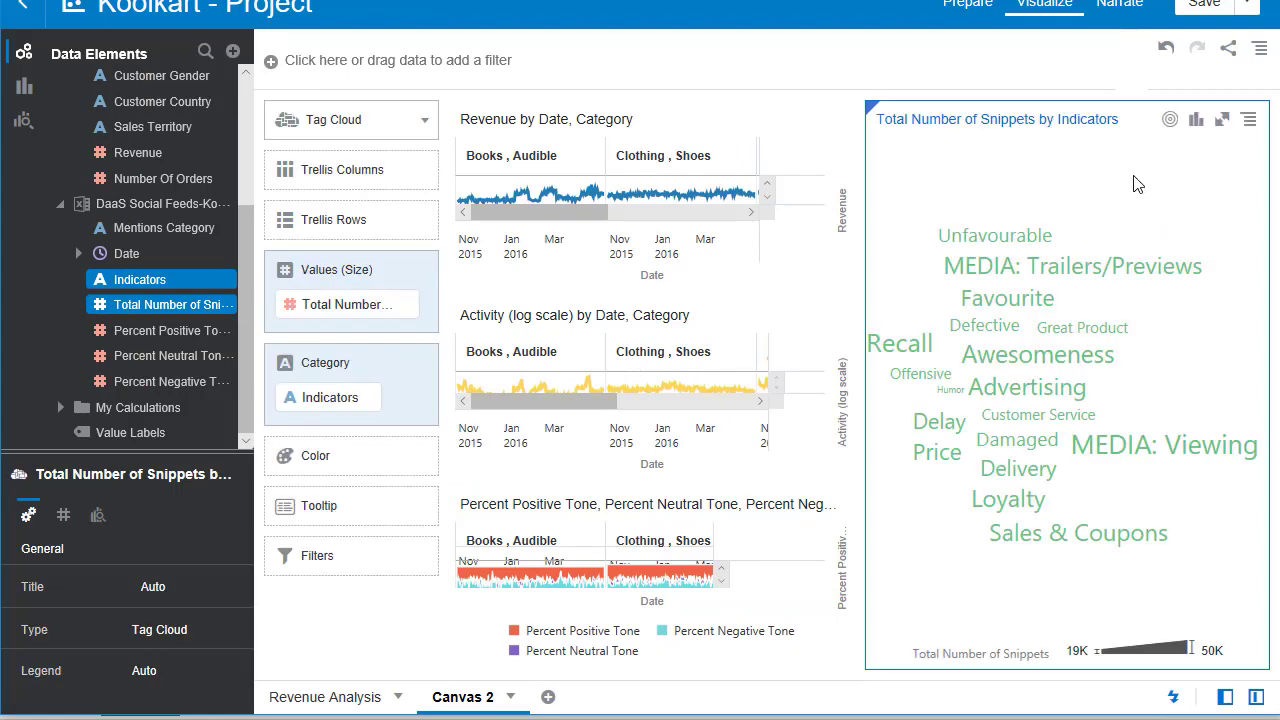
{"action": "left_click", "coordinate": [1226, 122]}
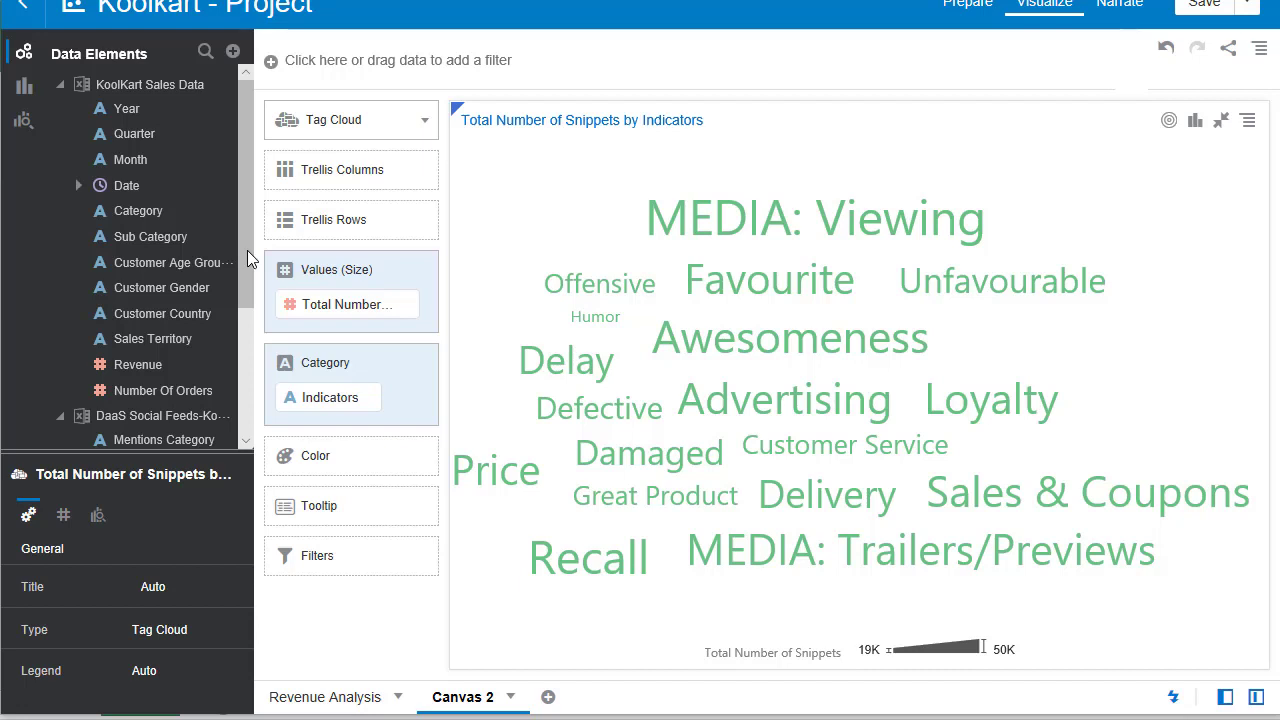
Step: Filter the tag cloud by Mentions Category, keeping only Electronics, Computers
{"action": "left_click_drag", "start_coordinate": [247, 250], "coordinate": [236, 390]}
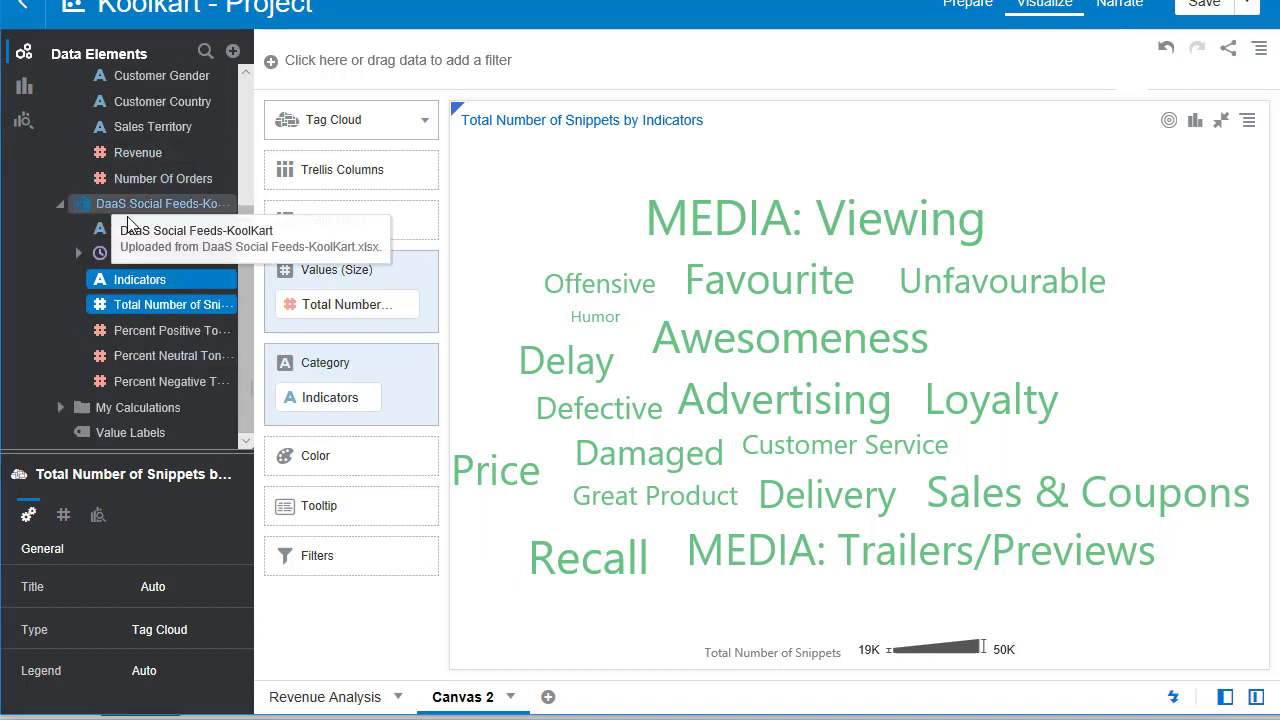
{"action": "left_click", "coordinate": [122, 229]}
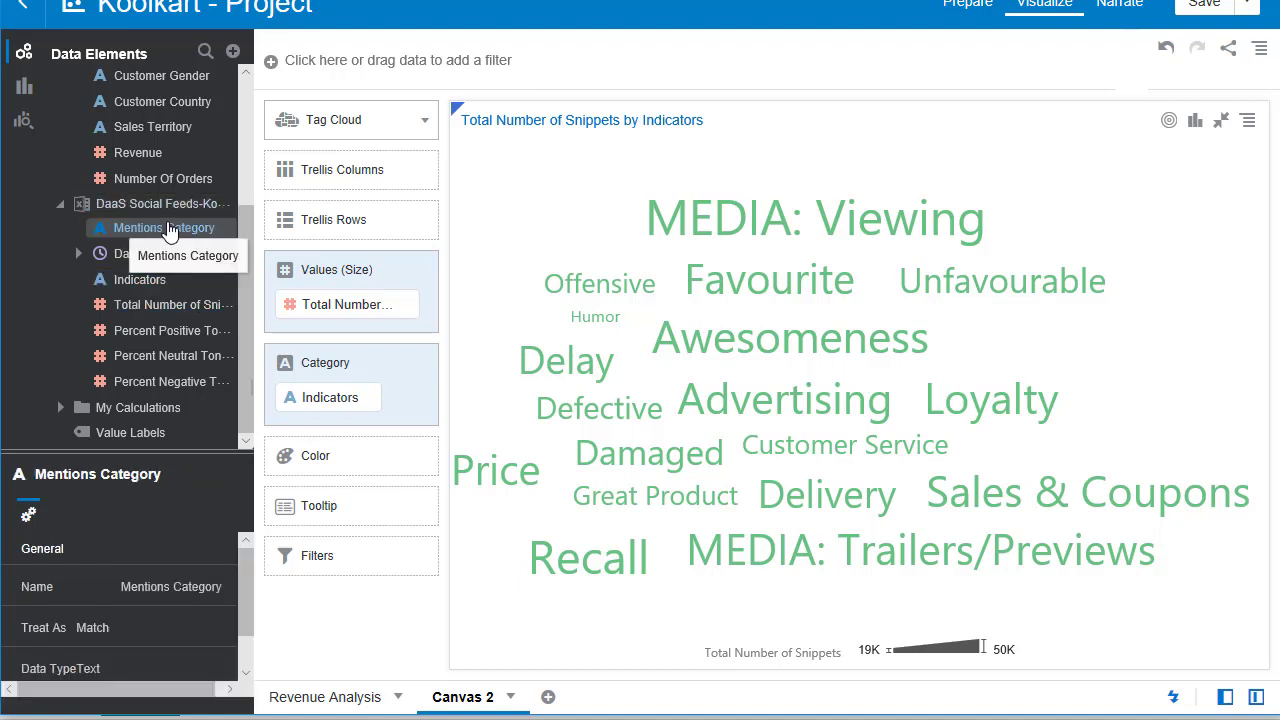
{"action": "left_click_drag", "start_coordinate": [340, 570], "coordinate": [338, 563]}
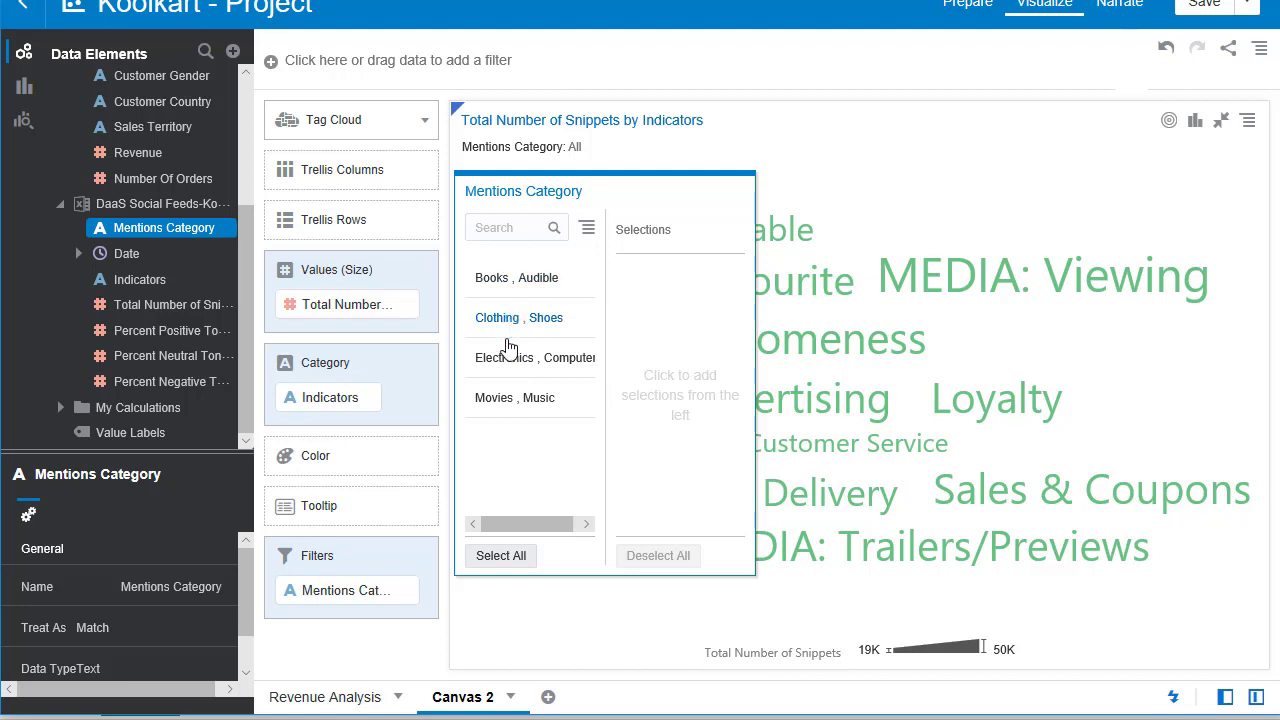
{"action": "left_click", "coordinate": [500, 360]}
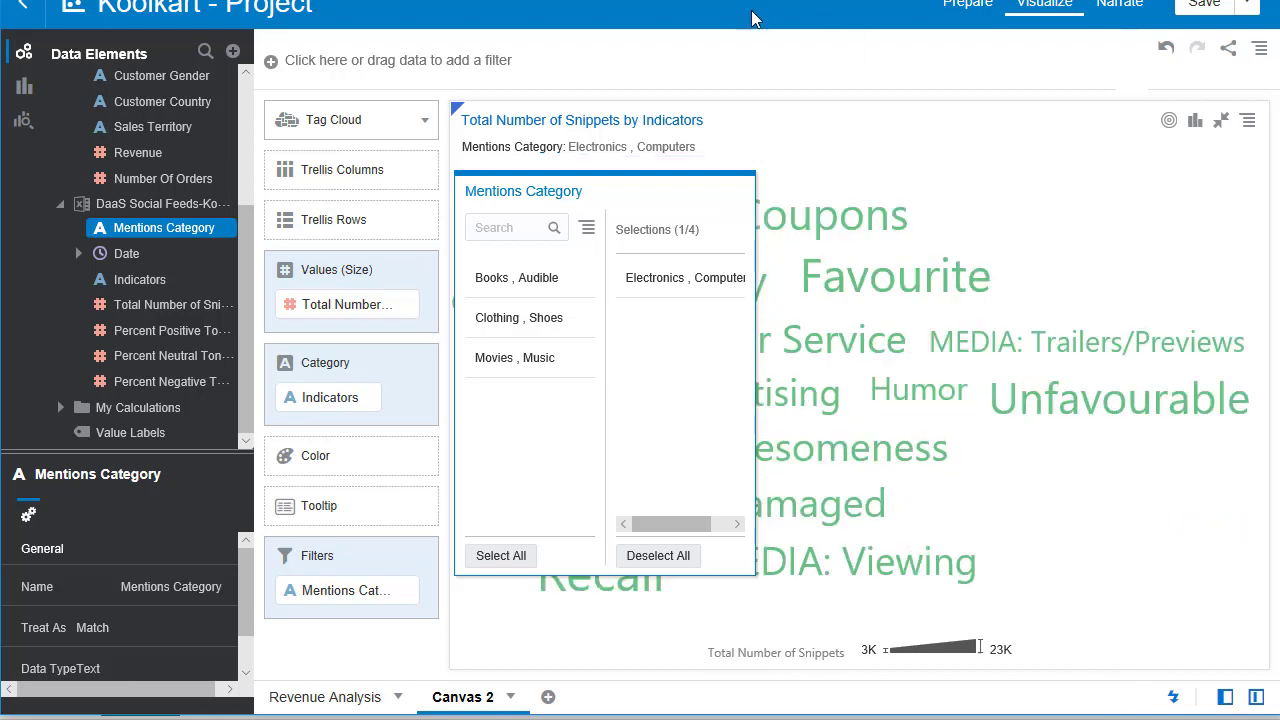
{"action": "left_click", "coordinate": [766, 113]}
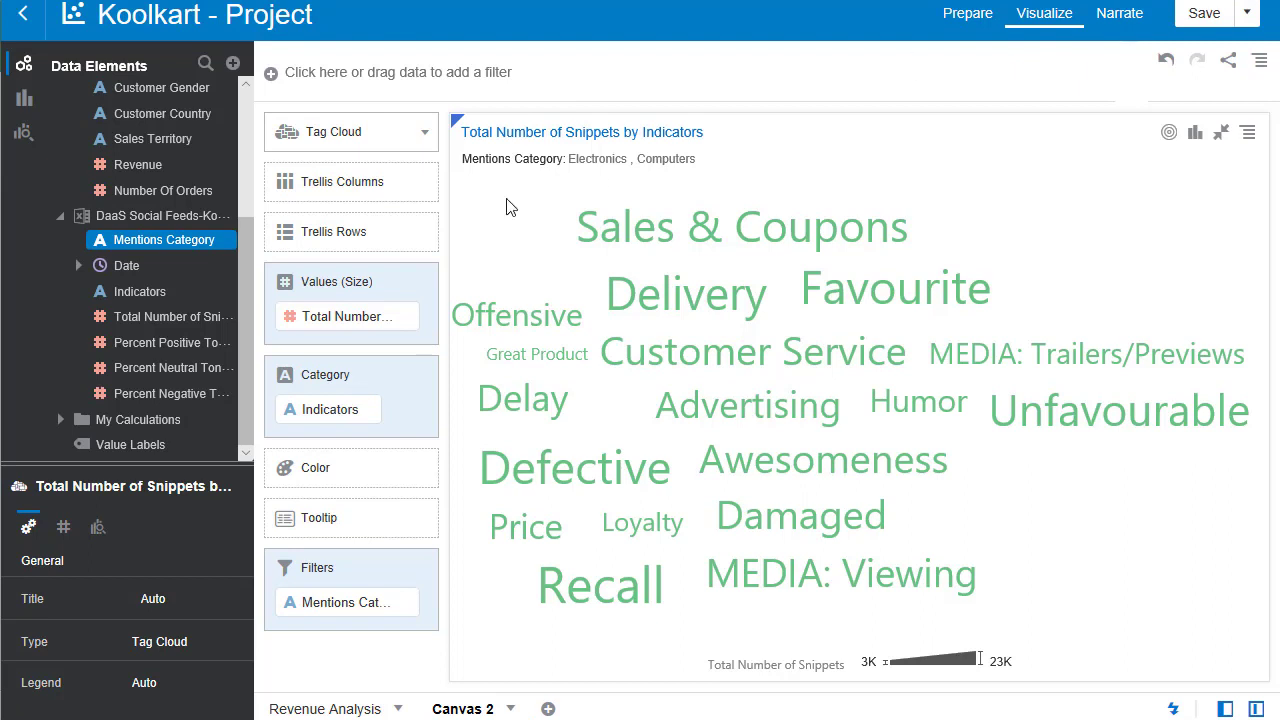
Step: Add a Date filter to the tag cloud spanning 01/01/2016 to 04/29/2016
{"action": "left_click", "coordinate": [124, 270]}
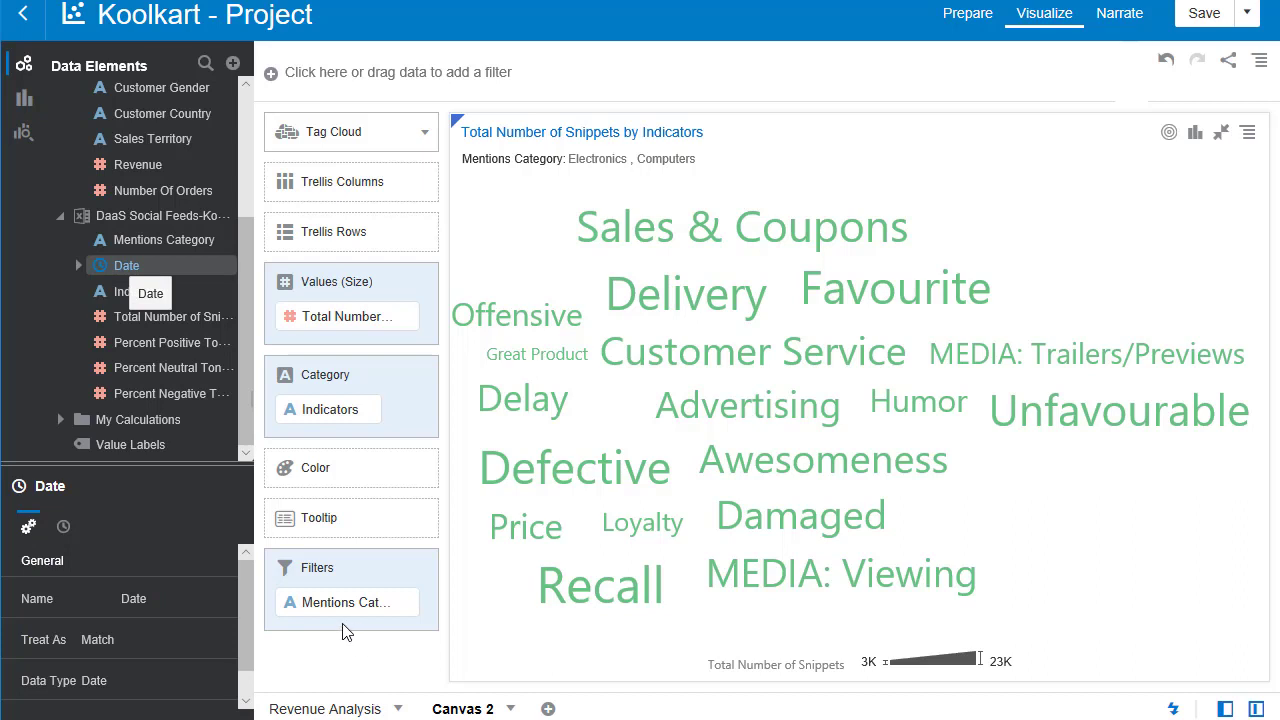
{"action": "left_click_drag", "start_coordinate": [337, 624], "coordinate": [311, 633]}
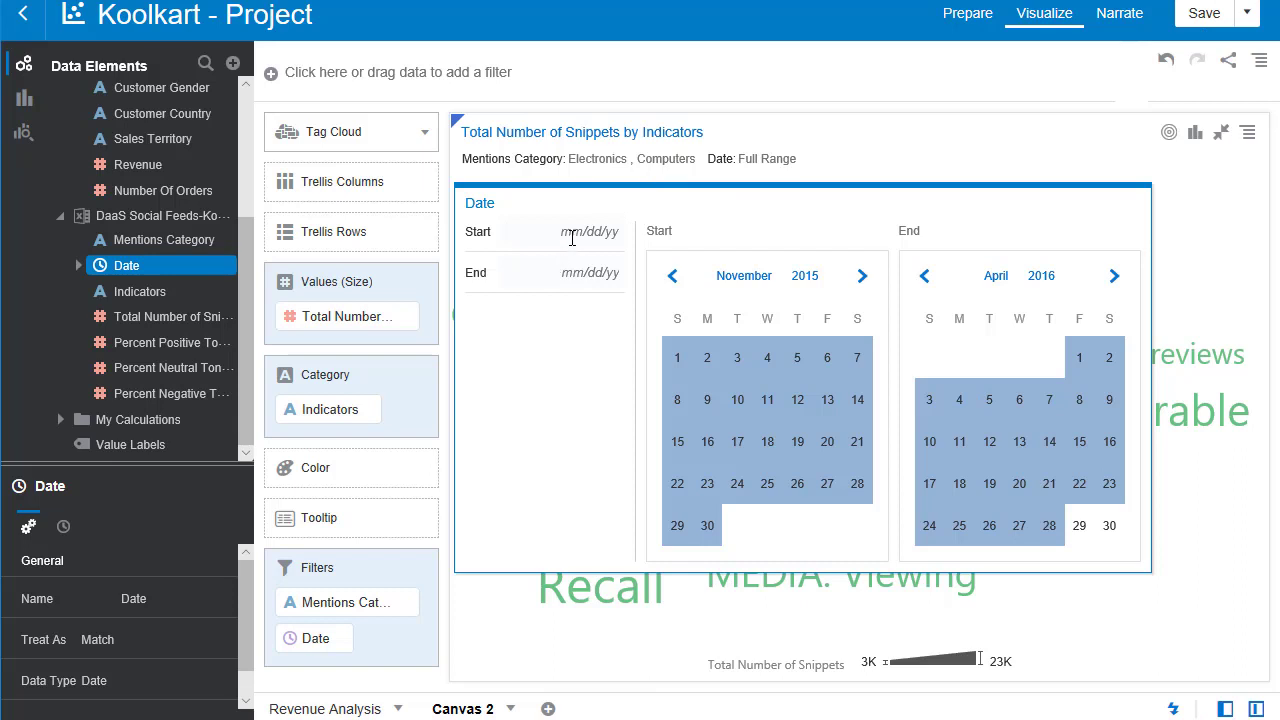
{"action": "type", "text": "01/01/2016"}
{"action": "left_click", "coordinate": [587, 273]}
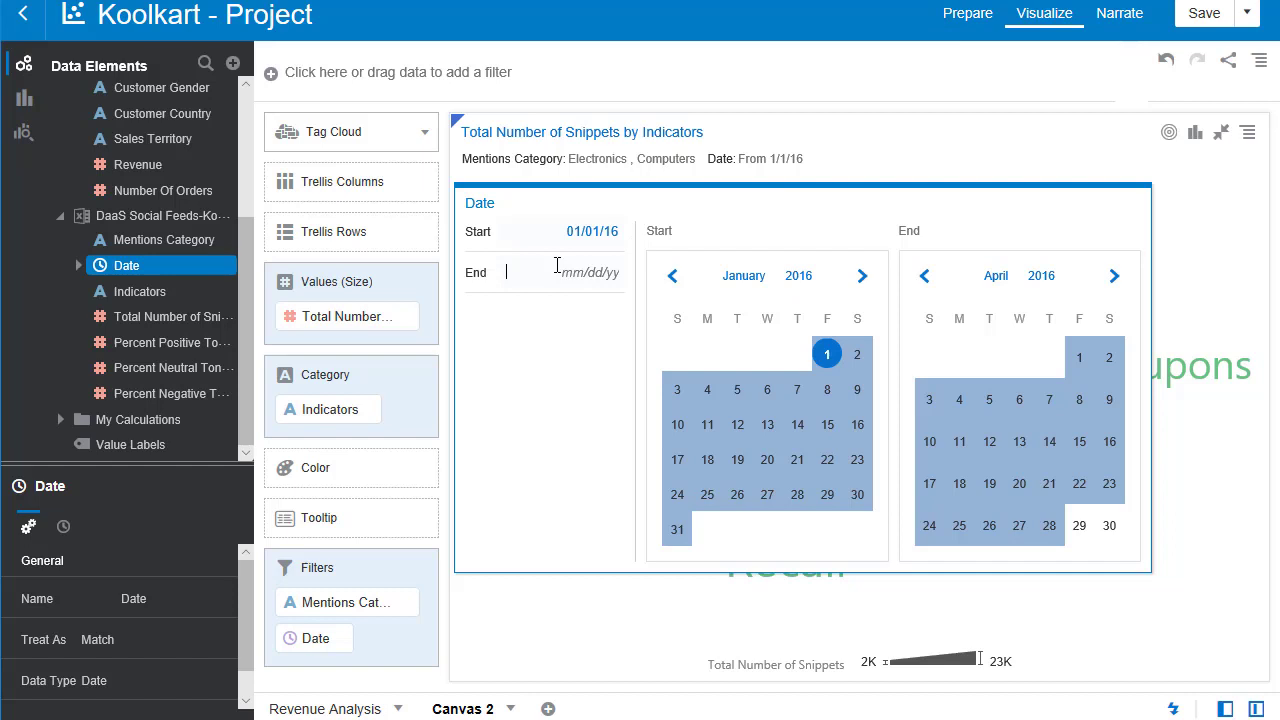
{"action": "type", "text": "04/29/2016"}
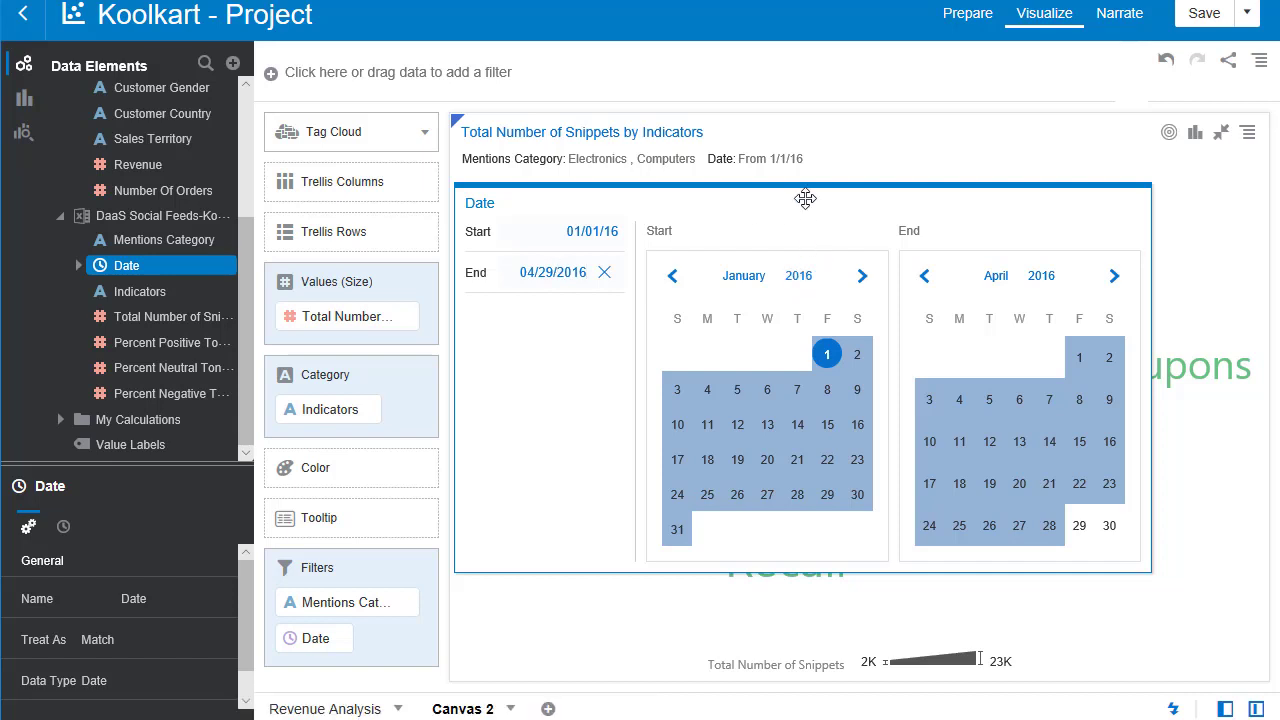
{"action": "key", "text": "Return"}
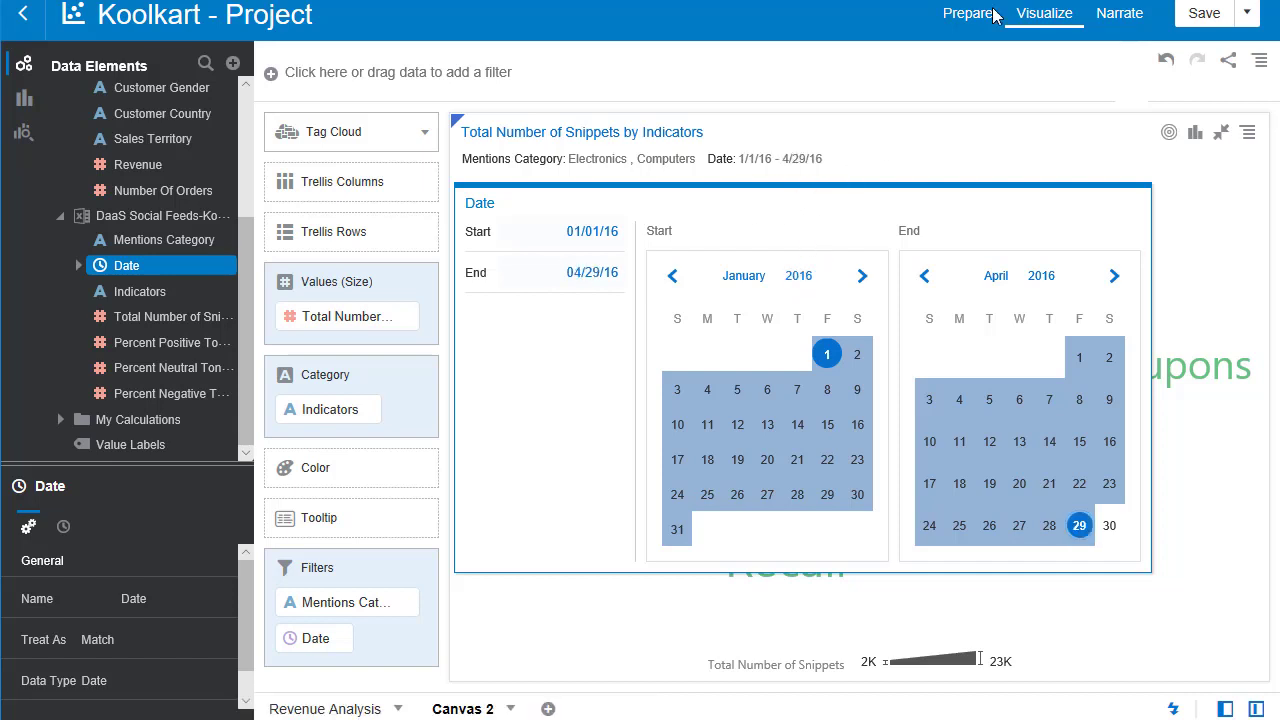
{"action": "left_click", "coordinate": [879, 133]}
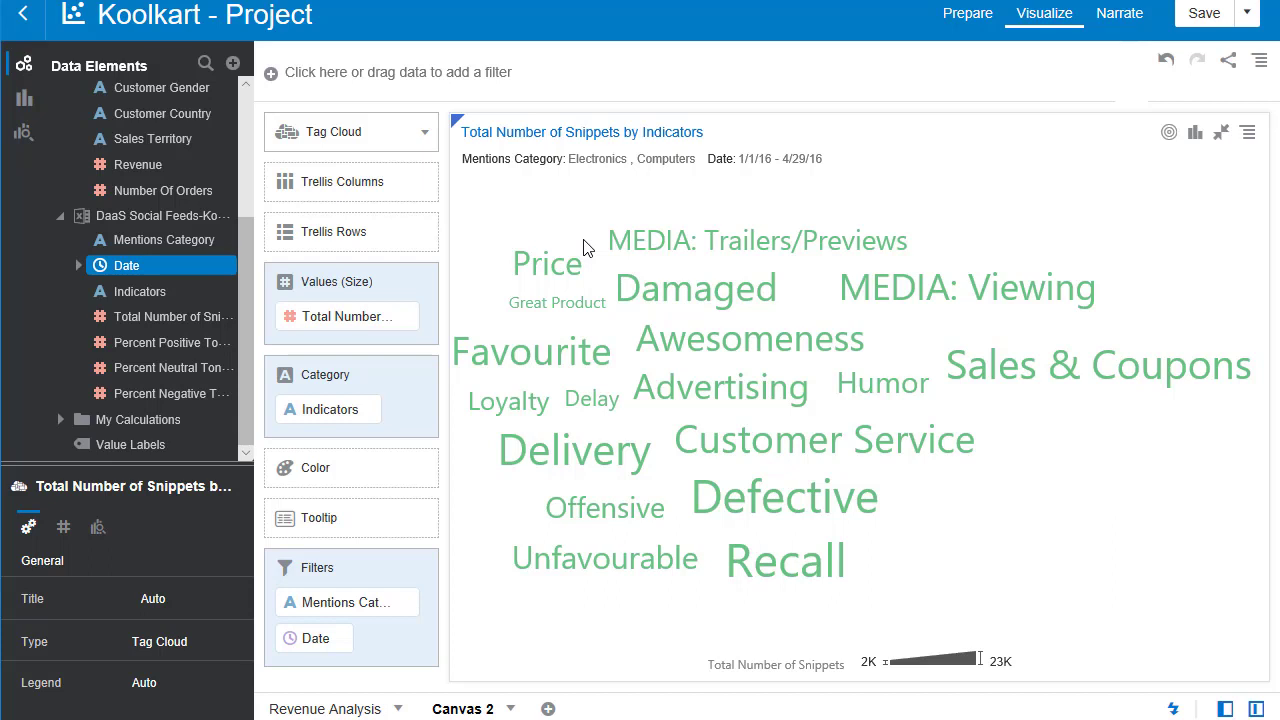
{"action": "left_click", "coordinate": [120, 400]}
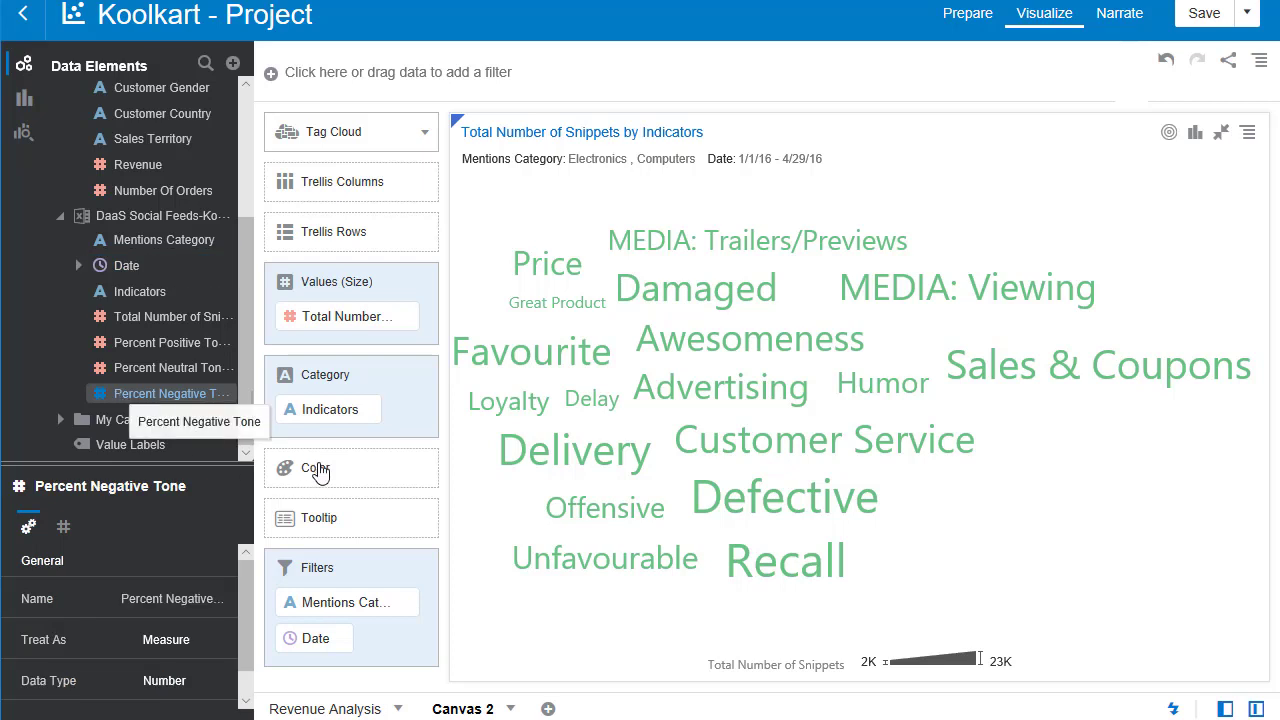
{"action": "left_click_drag", "start_coordinate": [318, 472], "coordinate": [322, 466]}
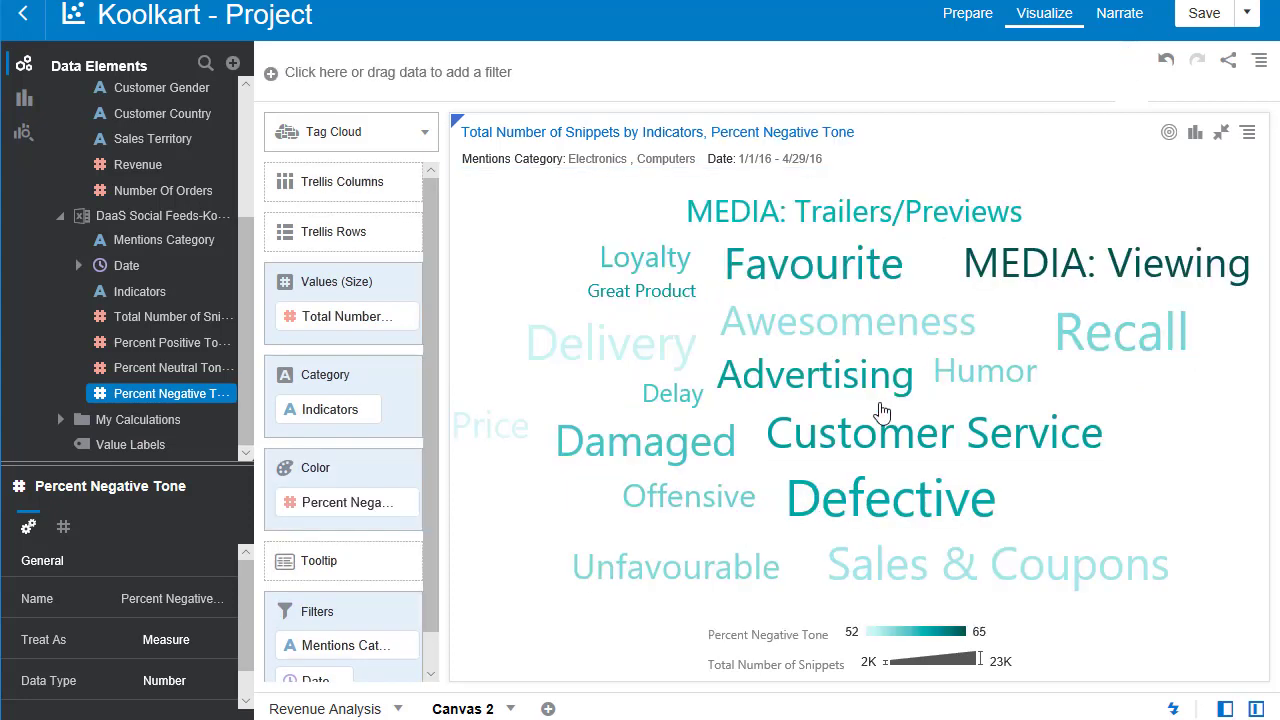
{"action": "left_click", "coordinate": [845, 423]}
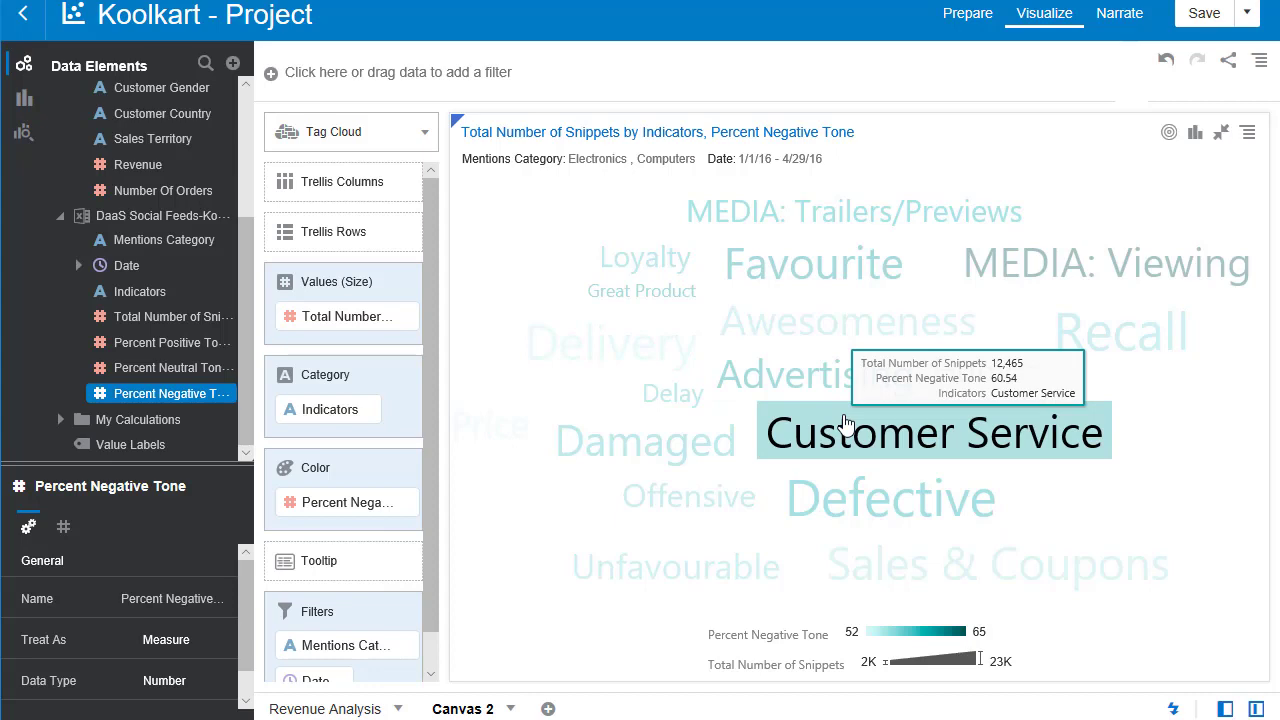
{"action": "left_click", "coordinate": [690, 463]}
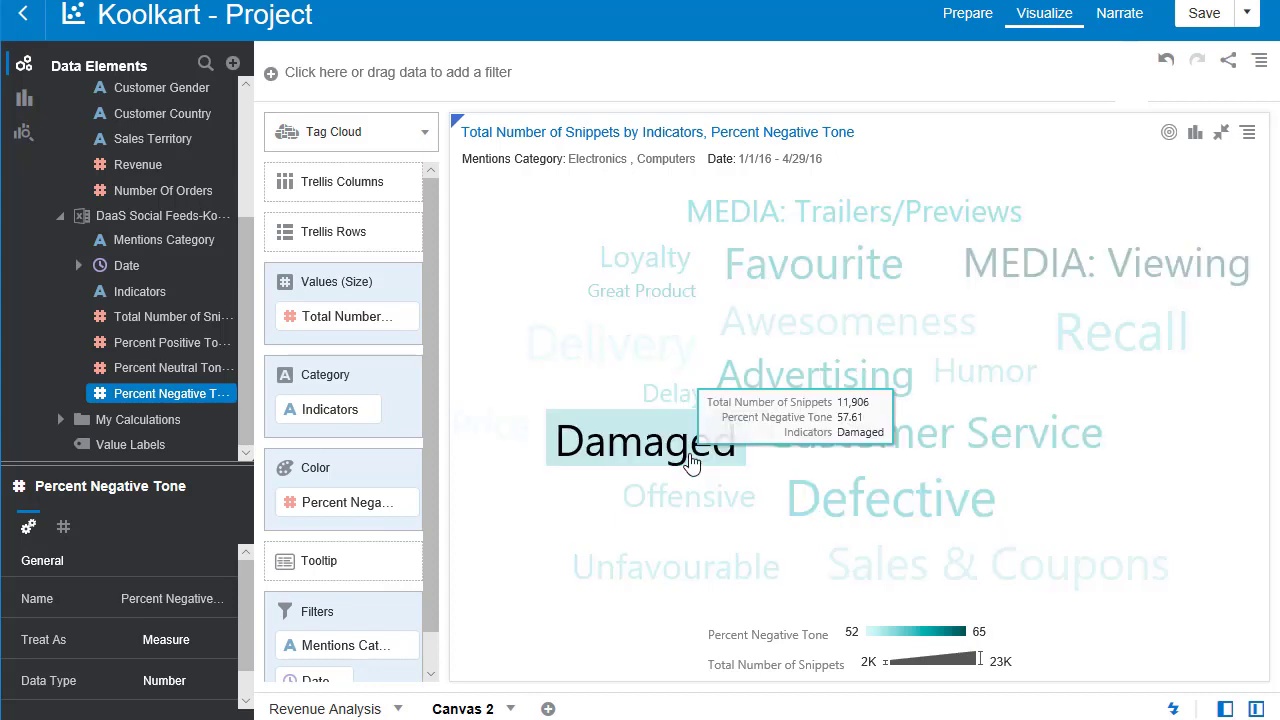
{"action": "left_click", "coordinate": [942, 498]}
{"action": "left_click", "coordinate": [1046, 501]}
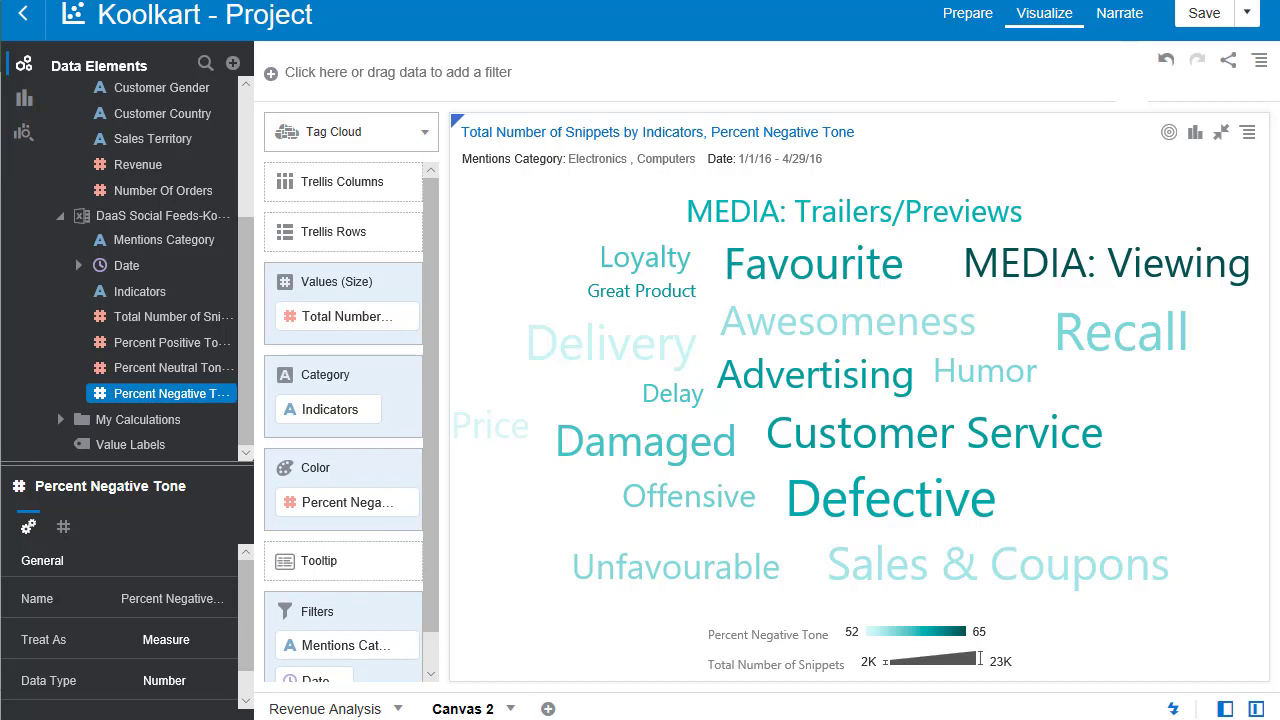
Step: In Narrate, add Canvas 2 to the story after the revenue page
{"action": "left_click", "coordinate": [1125, 26]}
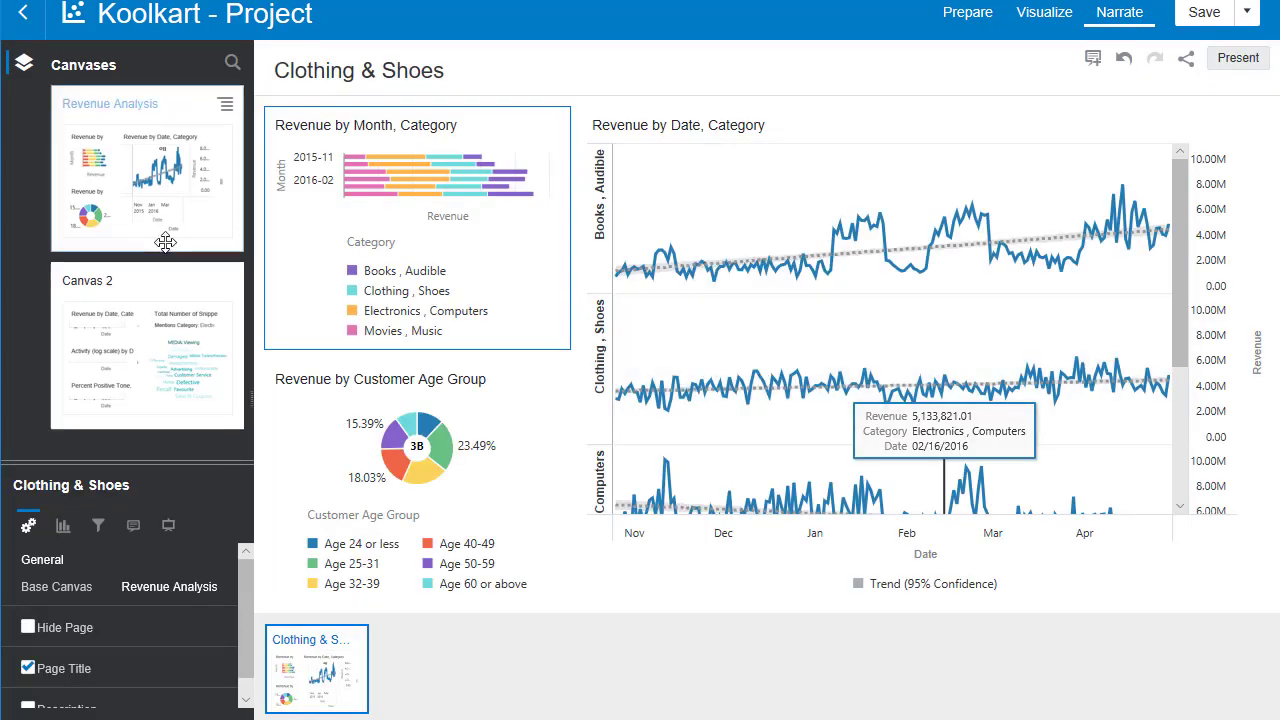
{"action": "left_click", "coordinate": [226, 281]}
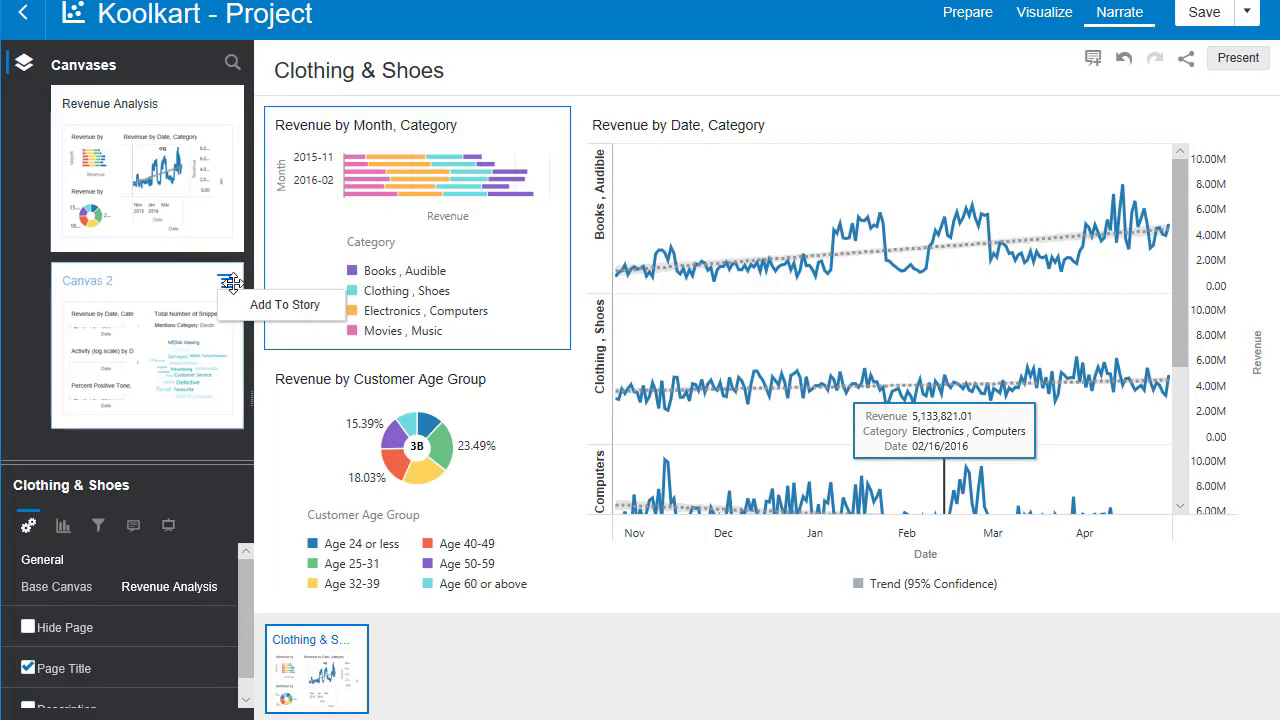
{"action": "left_click", "coordinate": [255, 308]}
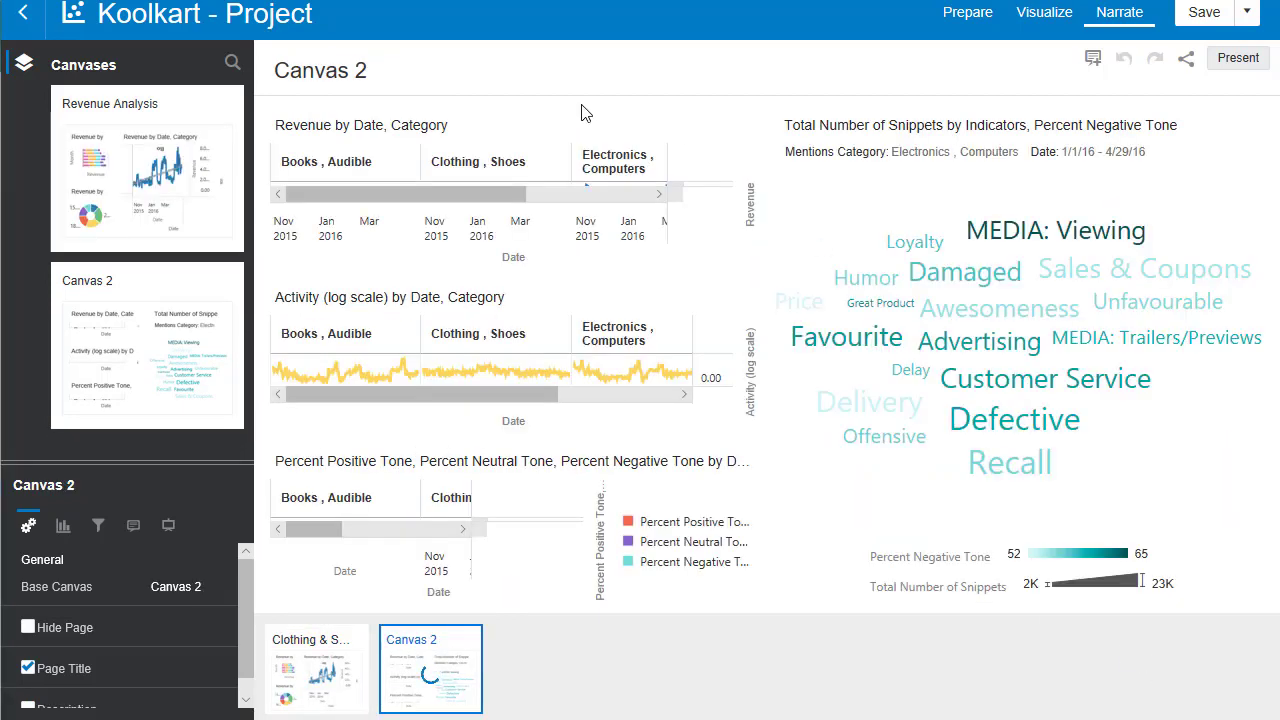
{"action": "left_click", "coordinate": [338, 78]}
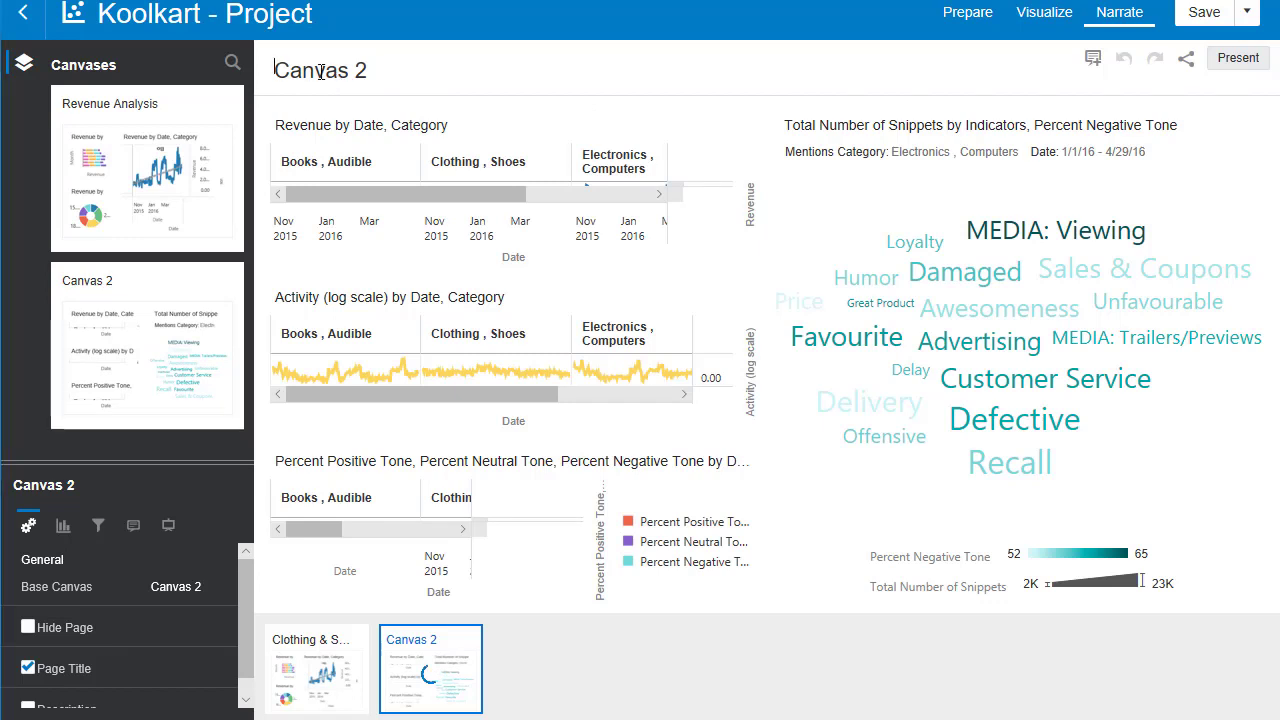
Step: Rename the Canvas 2 story page to 'Social Media Sentiment'
{"action": "left_click", "coordinate": [382, 68]}
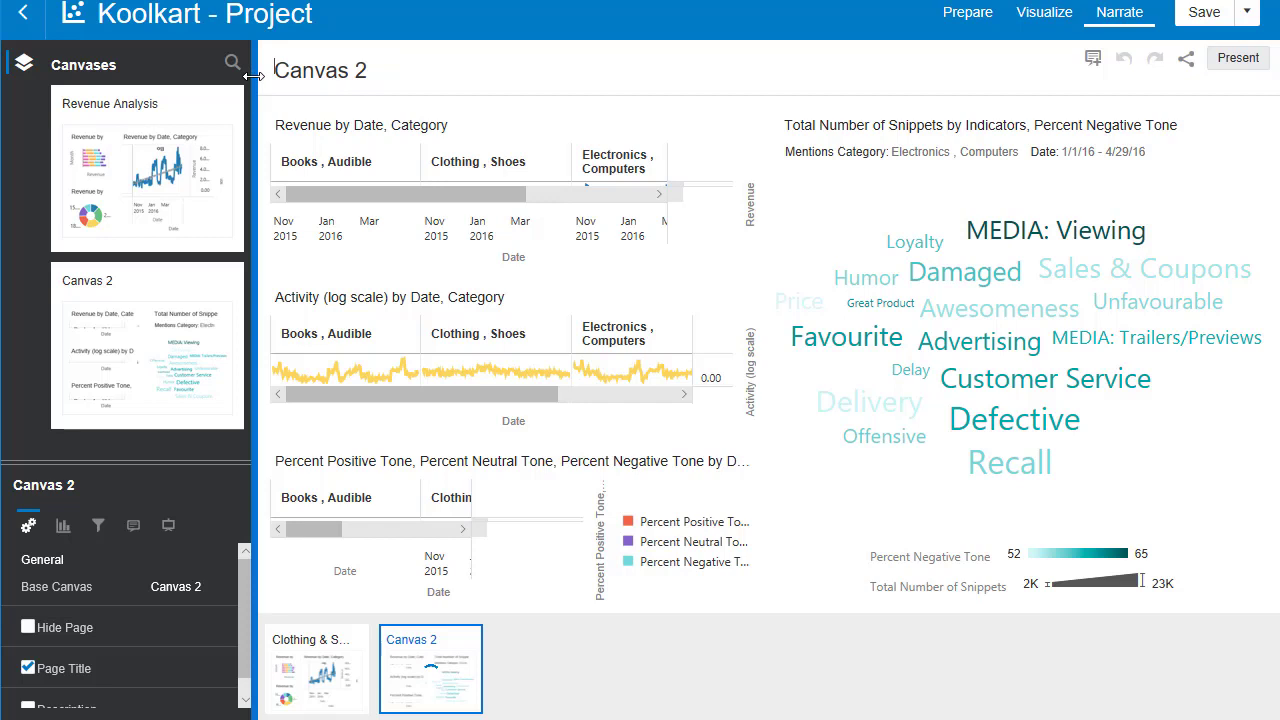
{"action": "triple_click", "coordinate": [368, 80]}
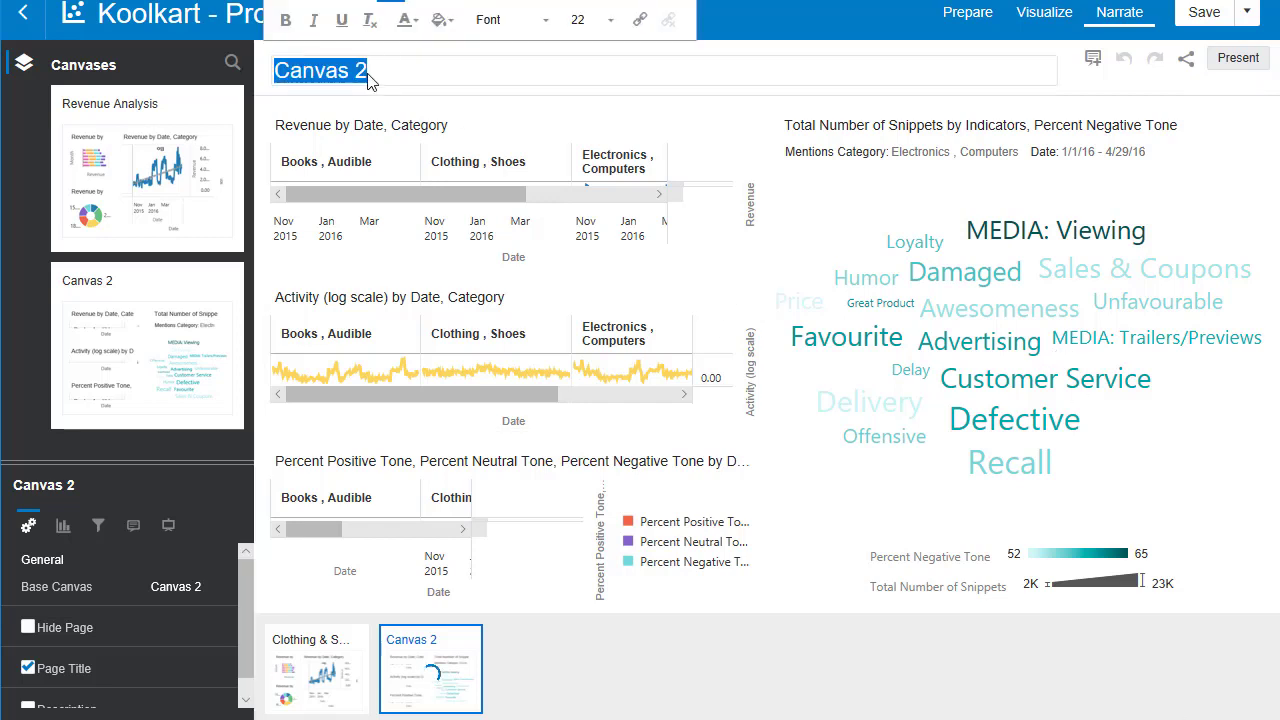
{"action": "type", "text": "Social Media"}
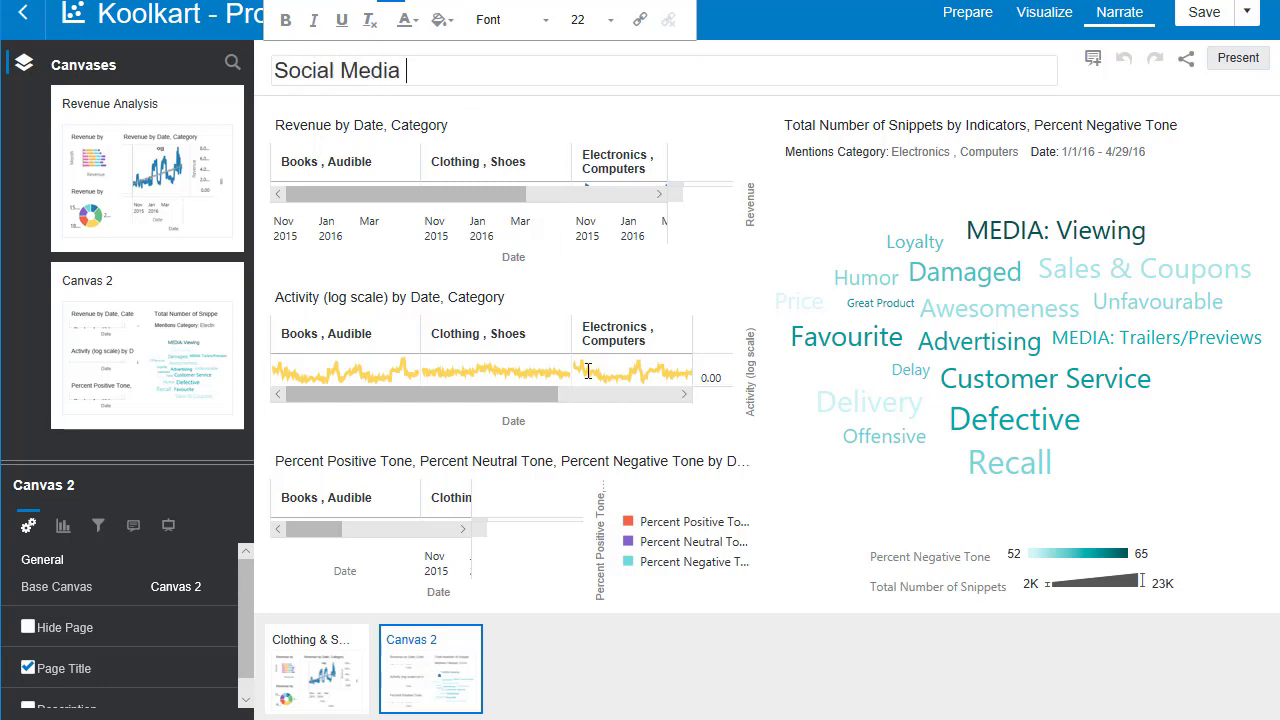
{"action": "type", "text": " Sentiment"}
{"action": "key", "text": "Return"}
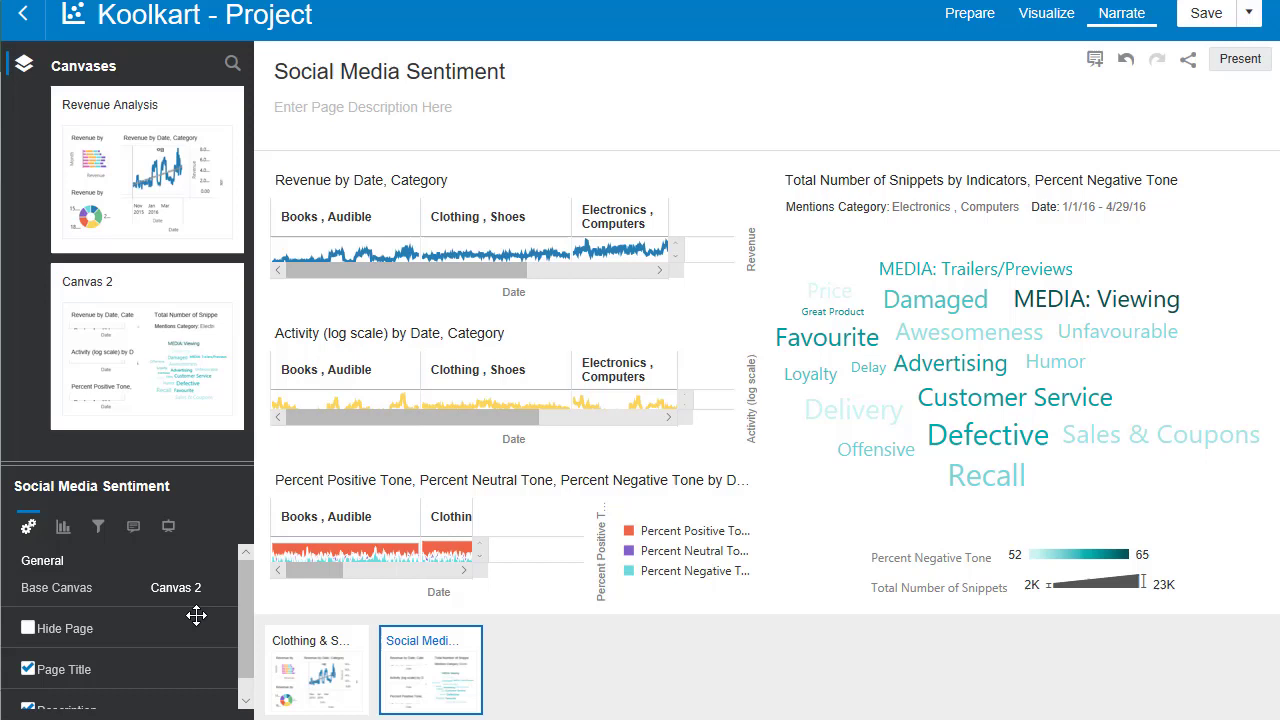
Step: Paste the summary about rising Electronics activity and negative sentiment as the page description
{"action": "scroll", "coordinate": [247, 600], "scroll_direction": "down", "scroll_amount": 1}
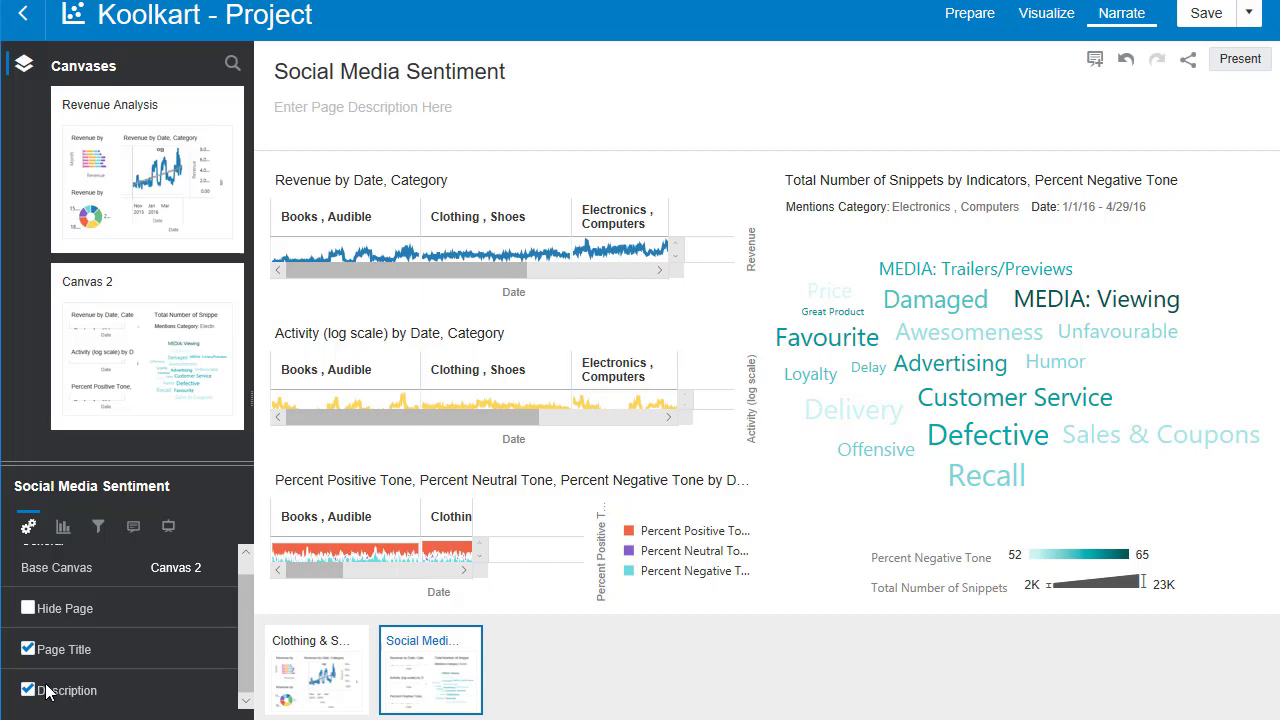
{"action": "left_click", "coordinate": [340, 107]}
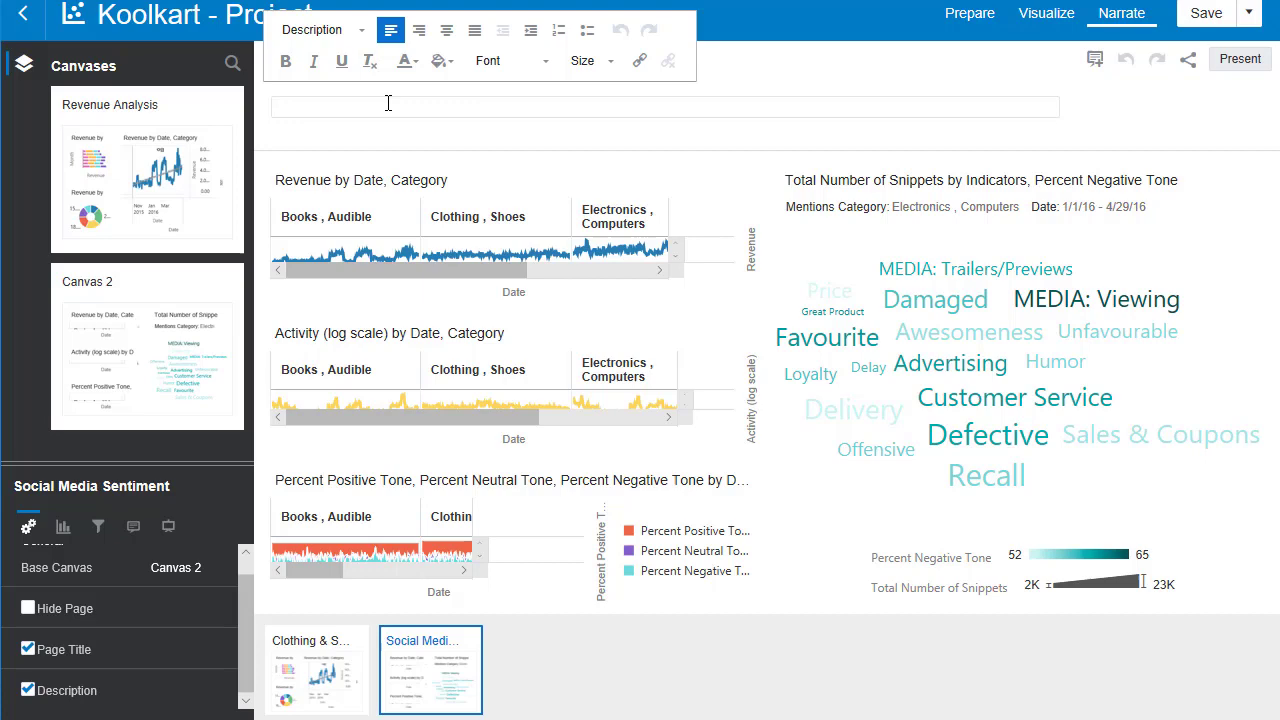
{"action": "type", "text": "Seeing increased social media activity for Electronics and Computers starting in Mid-January.  Negative sentiment eemd customer service and media viewing."}
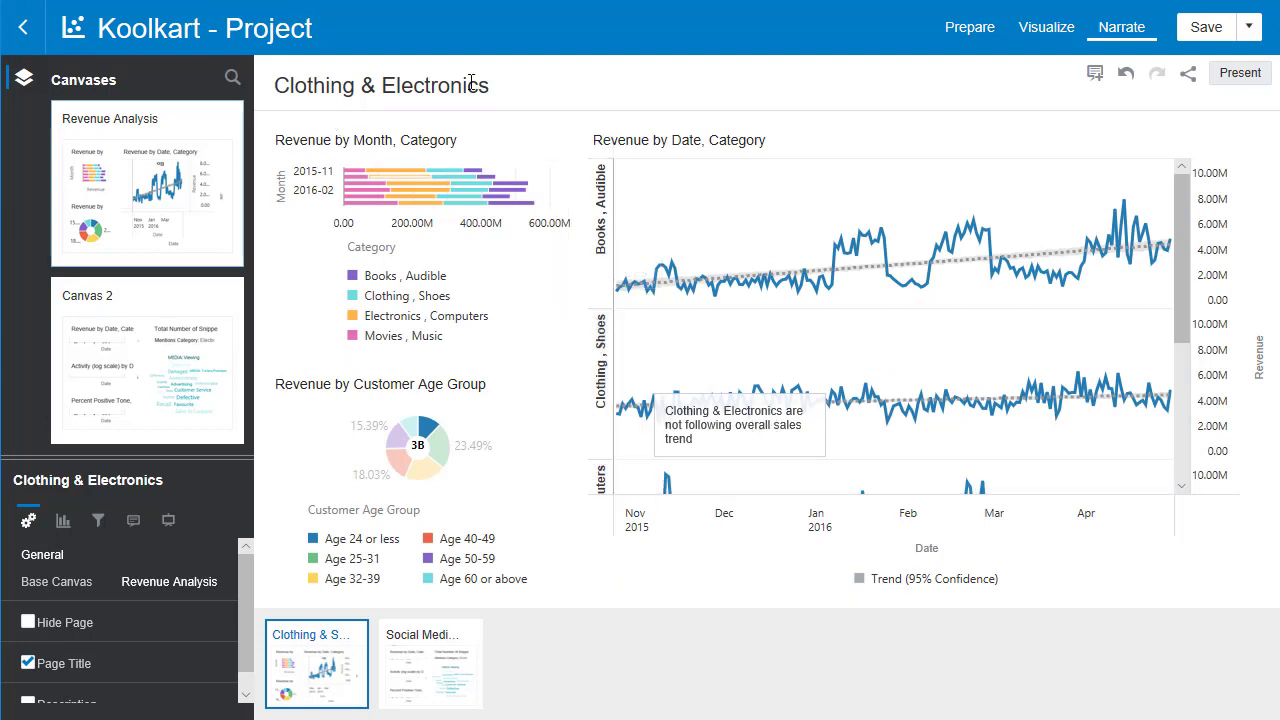
Step: Save the Koolkart project with its two-page story
{"action": "left_click", "coordinate": [1190, 33]}
{"action": "left_click", "coordinate": [1232, 84]}
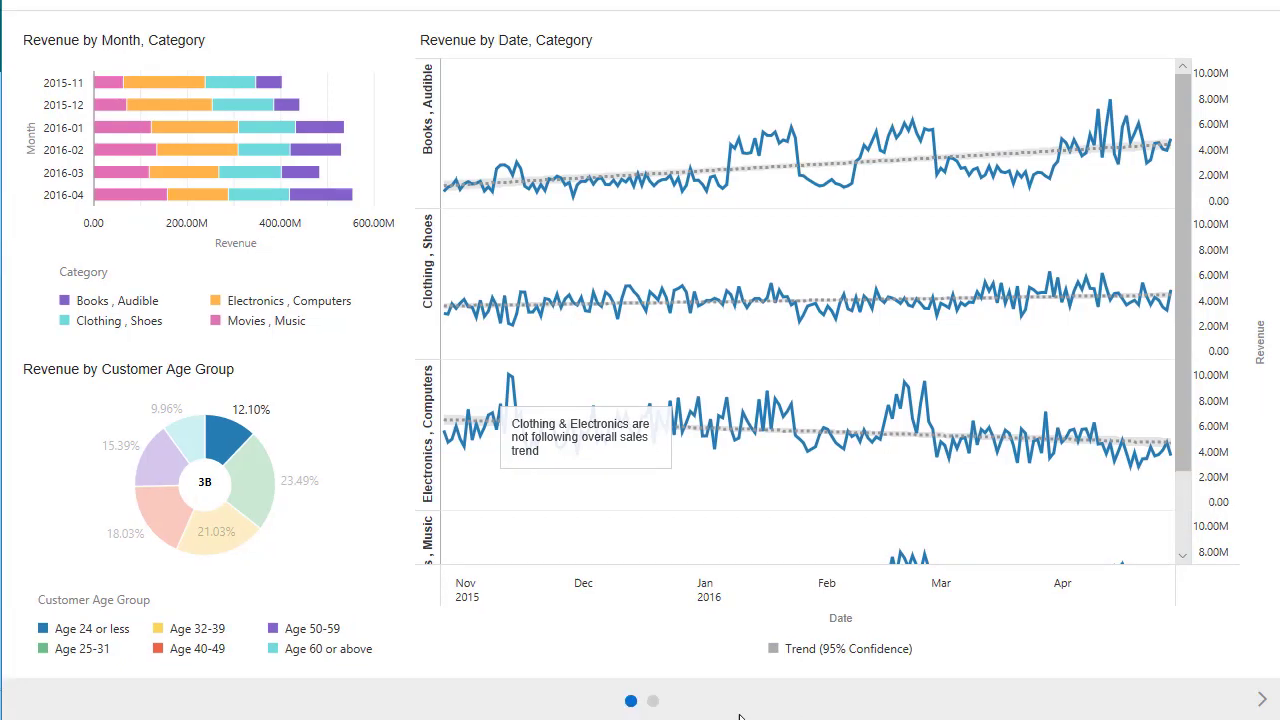
{"action": "mouse_move", "coordinate": [655, 709]}
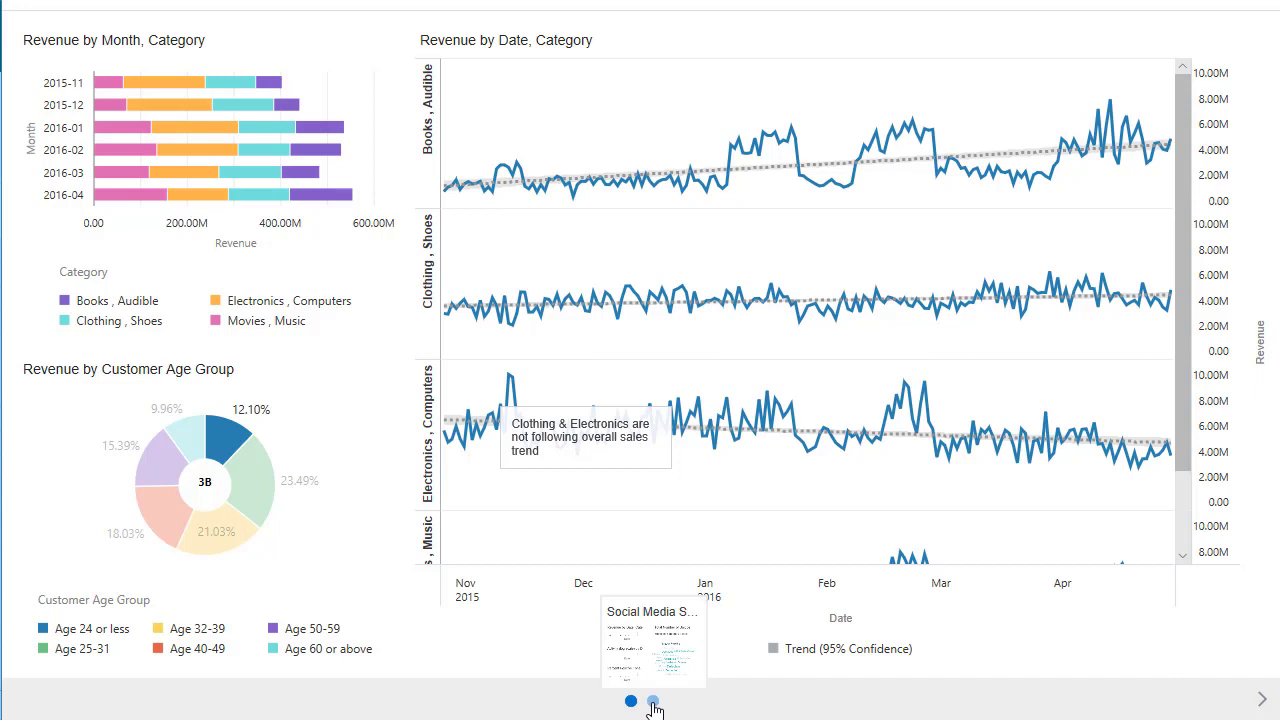
{"action": "mouse_move", "coordinate": [503, 390]}
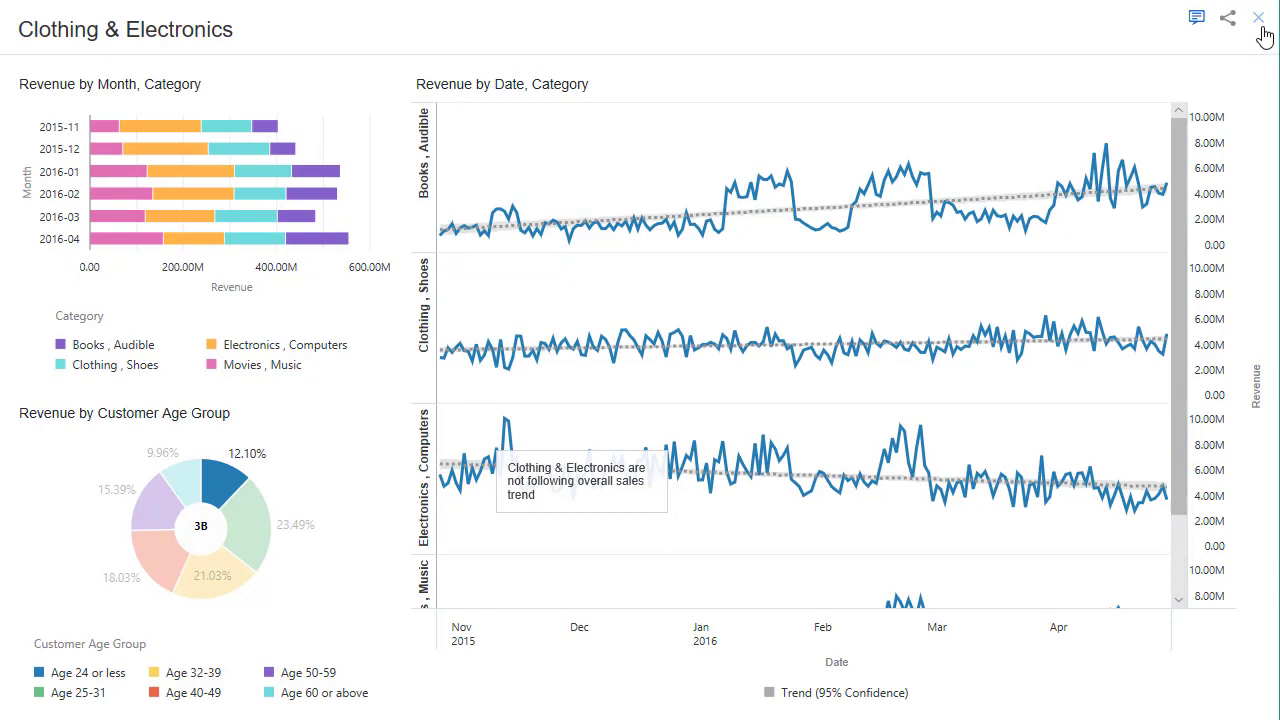
{"action": "left_click", "coordinate": [1258, 20]}
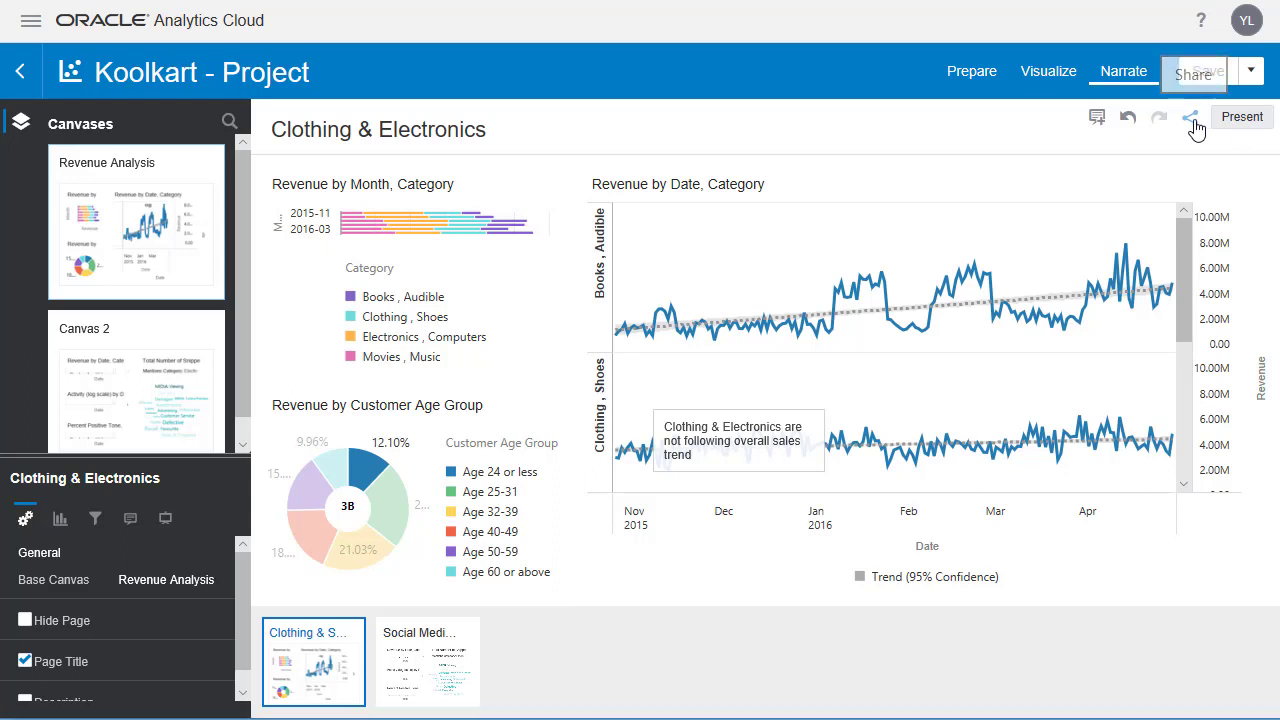
Step: Print the Clothing & Electronics story page from the Share menu
{"action": "left_click", "coordinate": [1188, 122]}
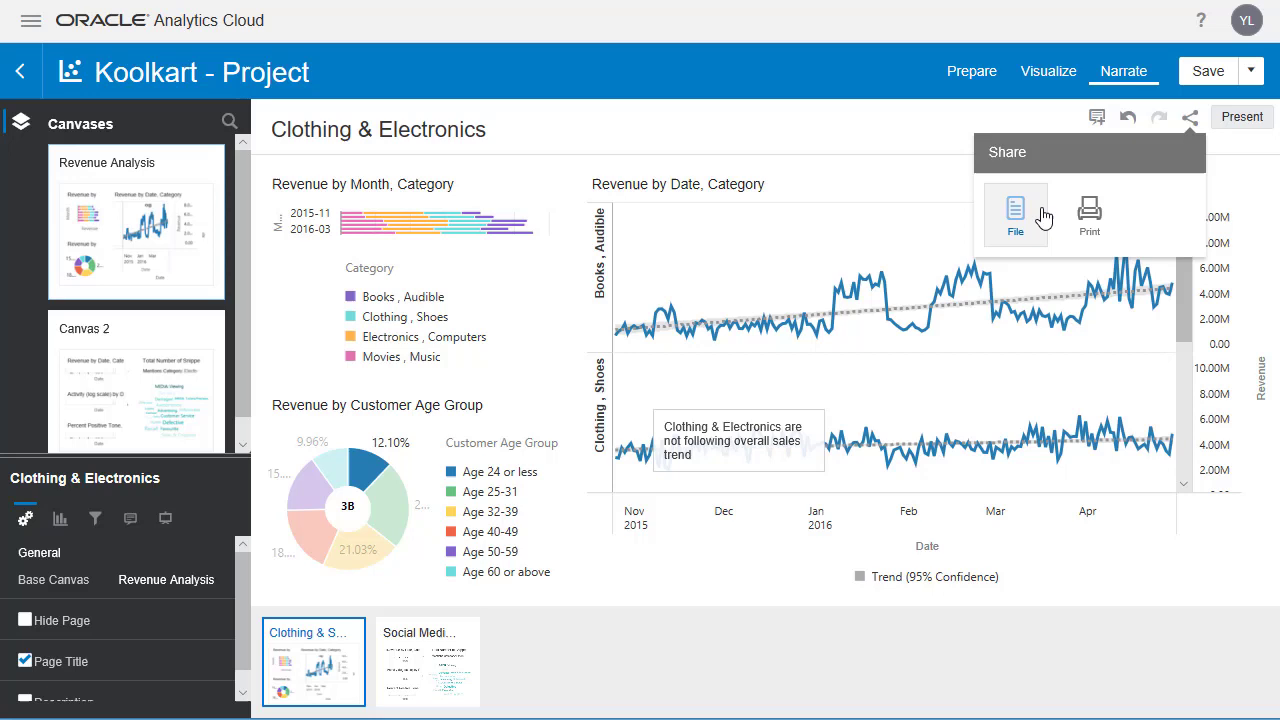
{"action": "left_click", "coordinate": [1087, 214]}
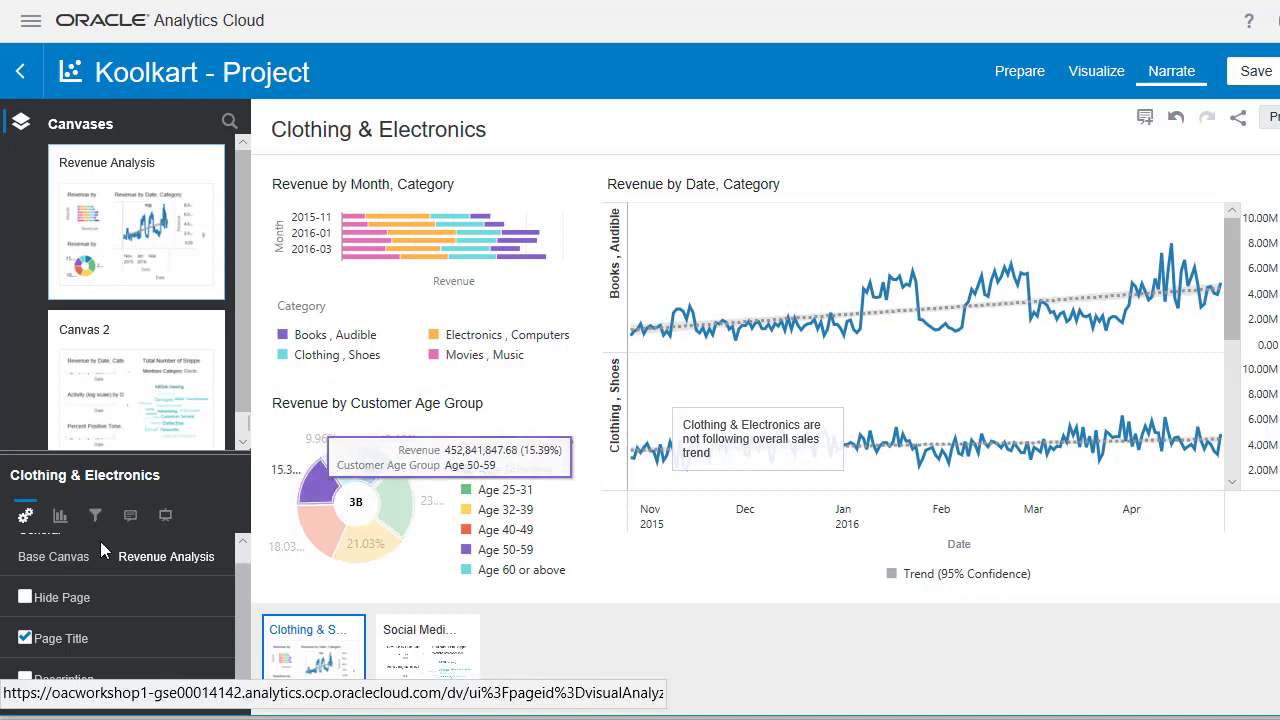
Step: Review the page's General, Visuals, Filters and Notes settings, ending on Presentation settings
{"action": "scroll", "coordinate": [100, 541], "scroll_direction": "up", "scroll_amount": 1}
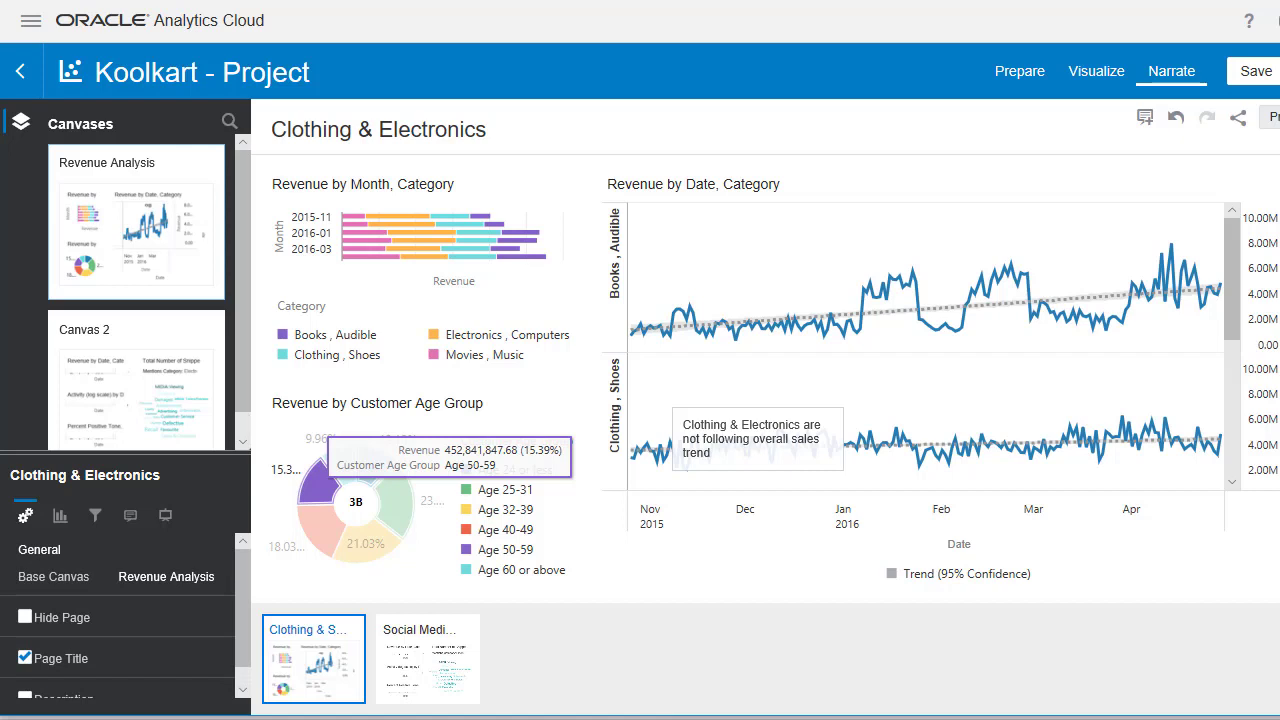
{"action": "left_click", "coordinate": [25, 515]}
{"action": "left_click", "coordinate": [62, 527]}
{"action": "scroll", "coordinate": [89, 600], "scroll_direction": "down", "scroll_amount": 3}
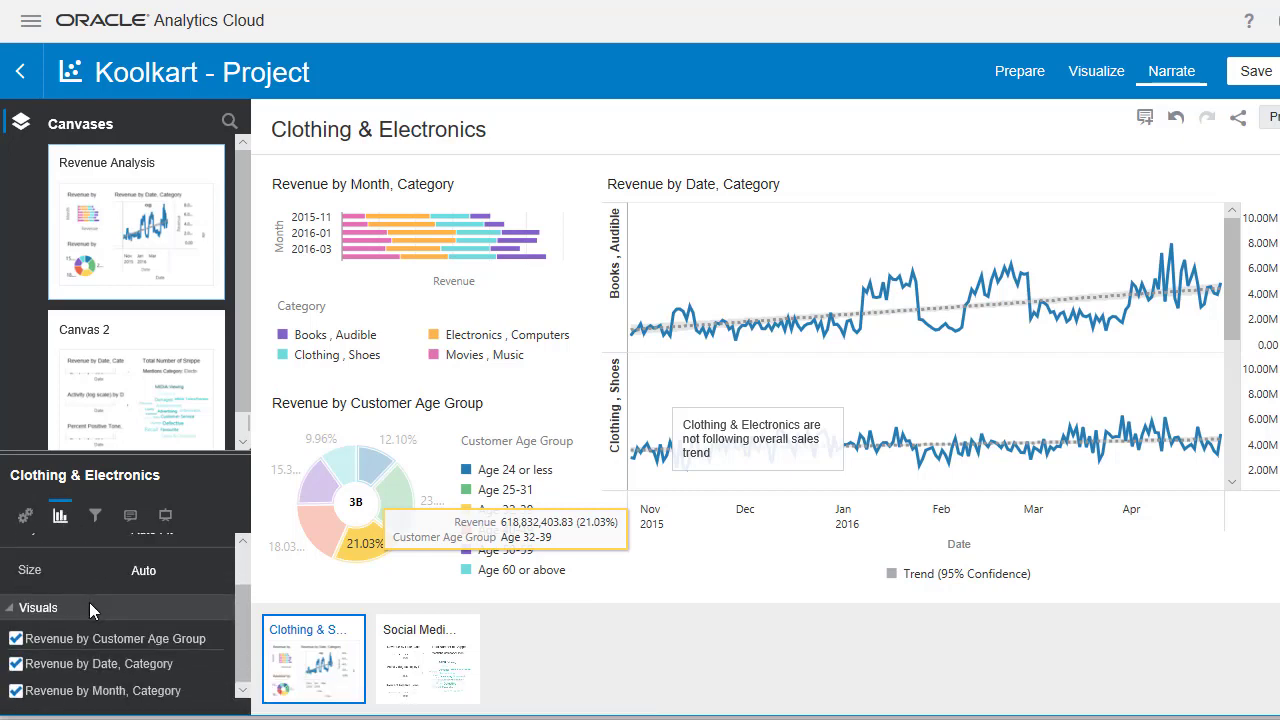
{"action": "scroll", "coordinate": [89, 602], "scroll_direction": "down", "scroll_amount": 1}
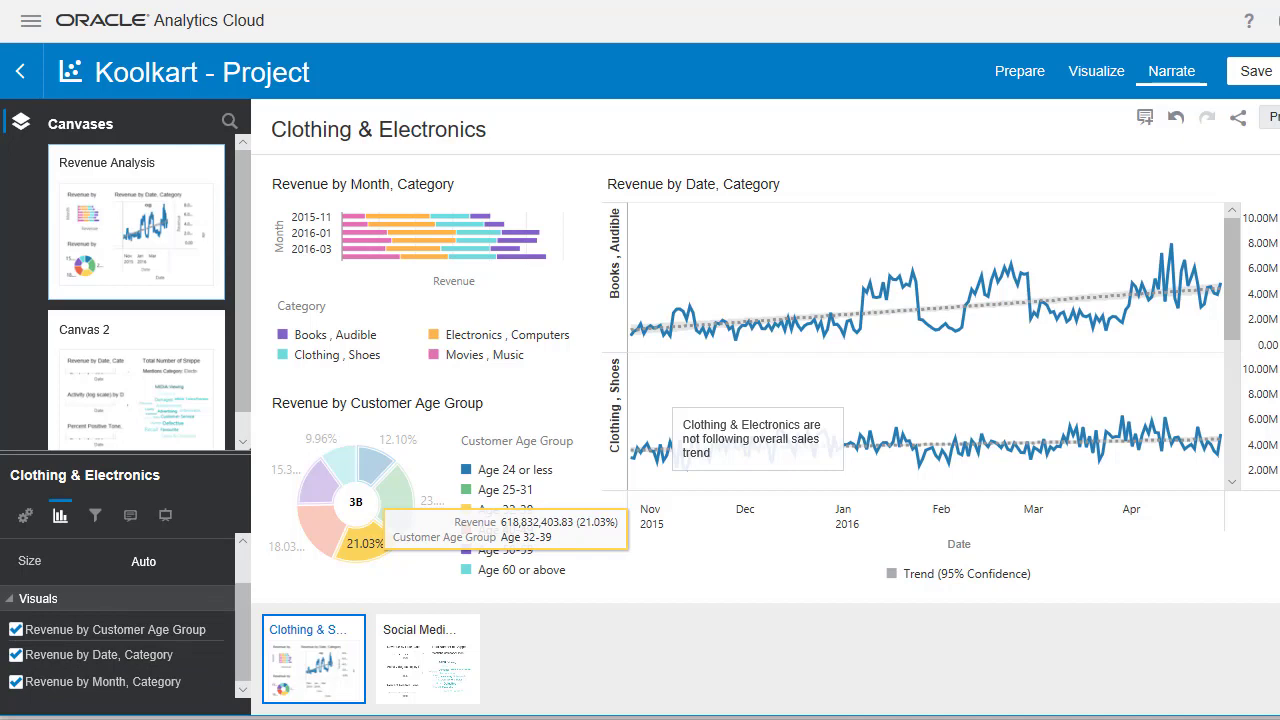
{"action": "left_click", "coordinate": [95, 515]}
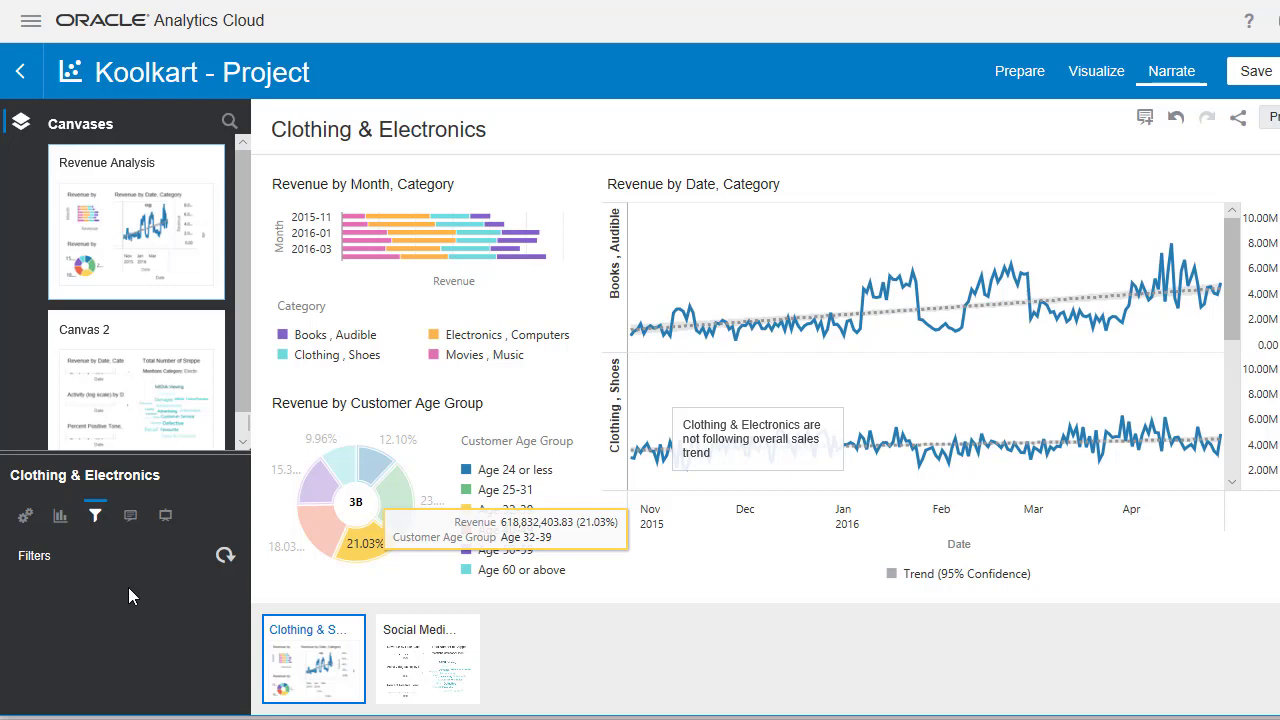
{"action": "left_click", "coordinate": [129, 519]}
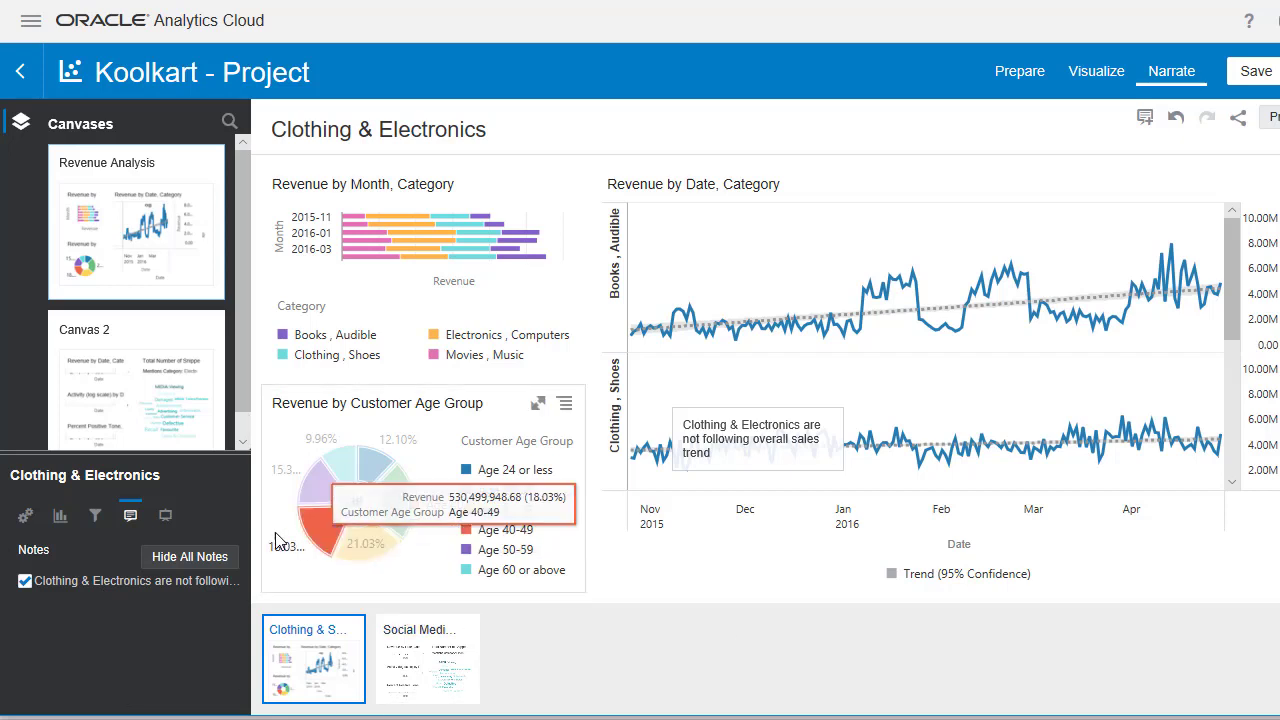
{"action": "left_click", "coordinate": [163, 516]}
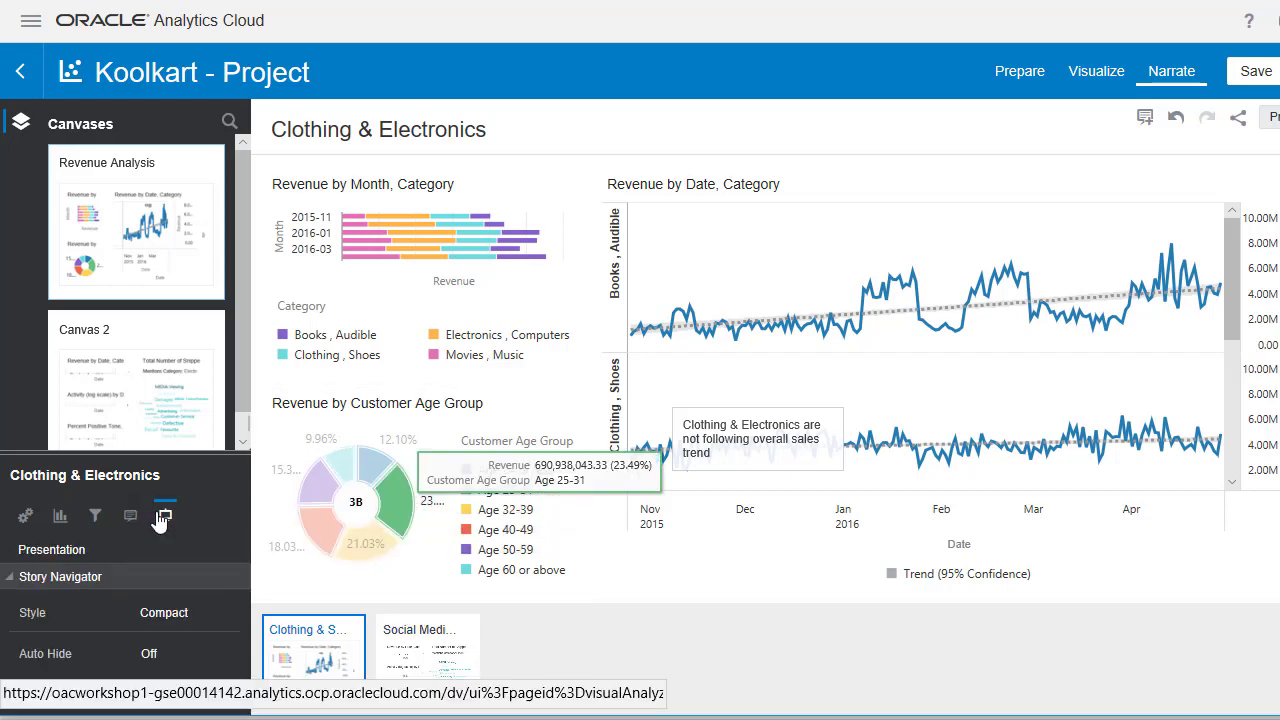